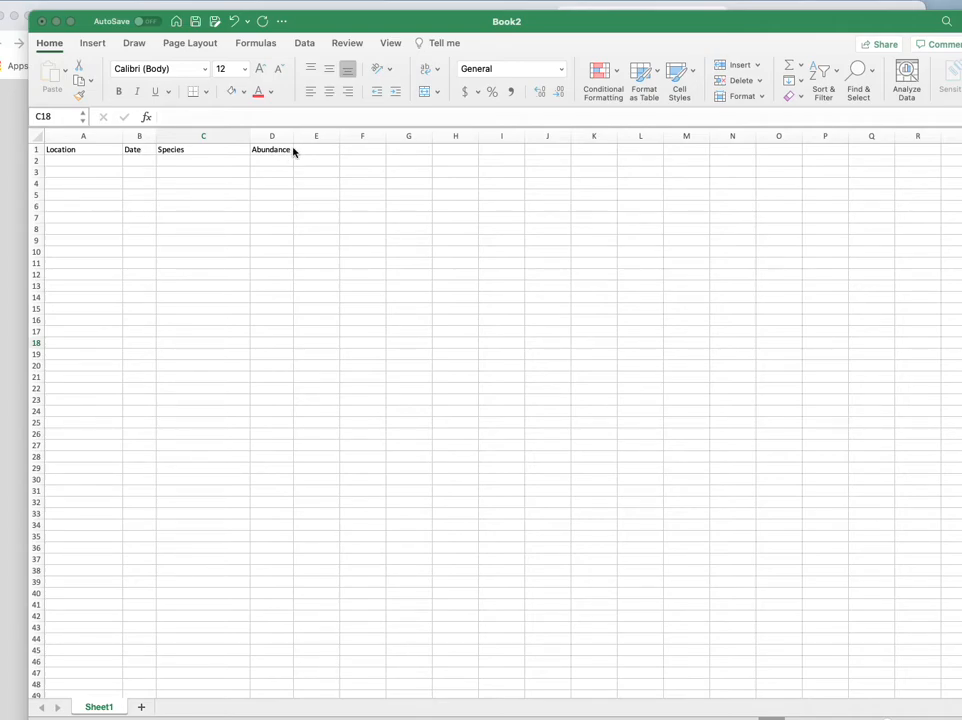
Switch to the North American Butterfly Association site in the browser and open Recent Sightings from the Butterfly Monitoring page
left_click(13, 234)
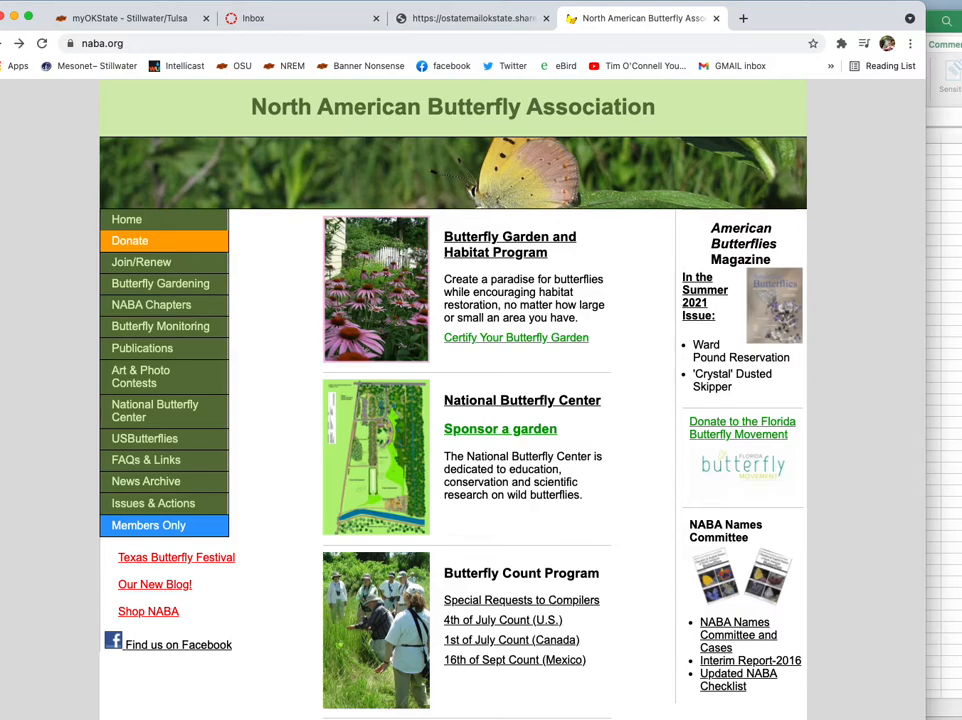
left_click(144, 328)
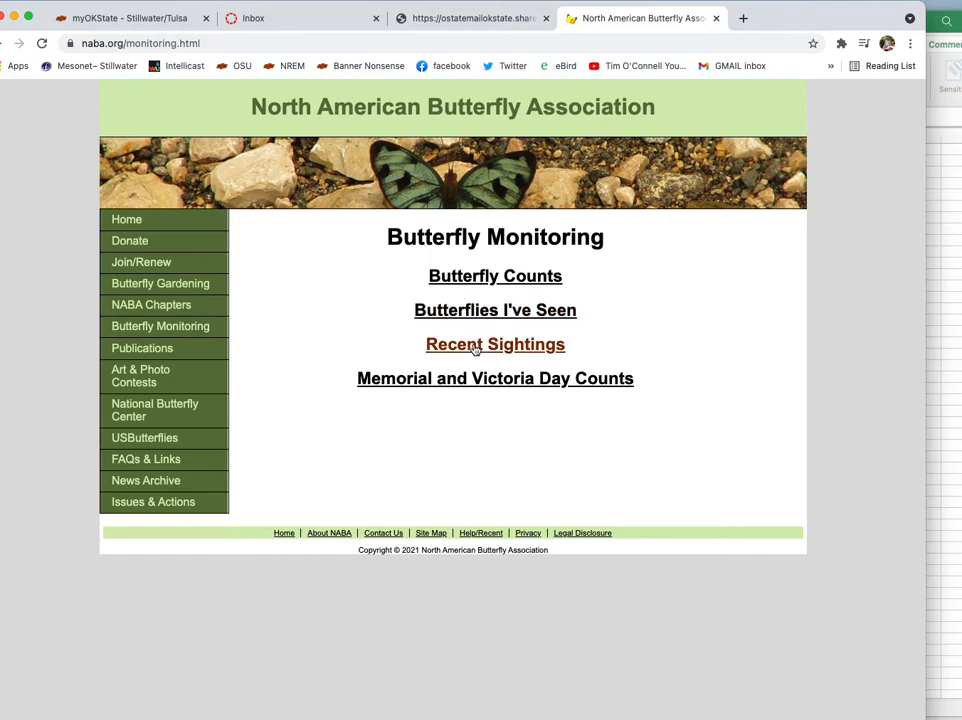
left_click(478, 346)
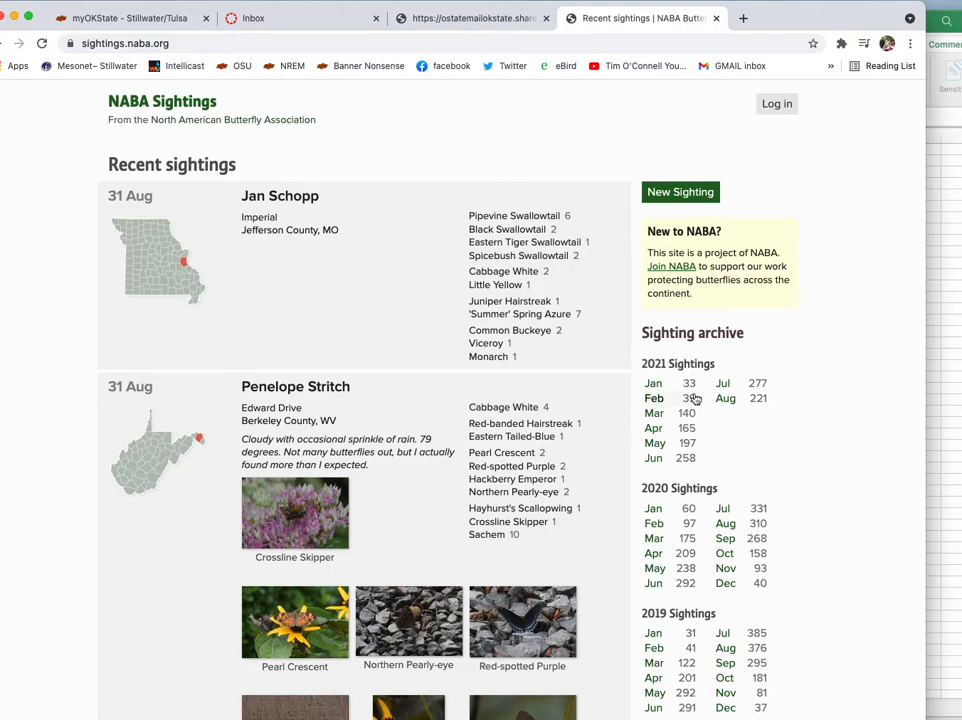
Look through the sighting archive's monthly listings from 2021 back to 2012
scroll(692, 398, "down", 5)
scroll(695, 398, "down", 12)
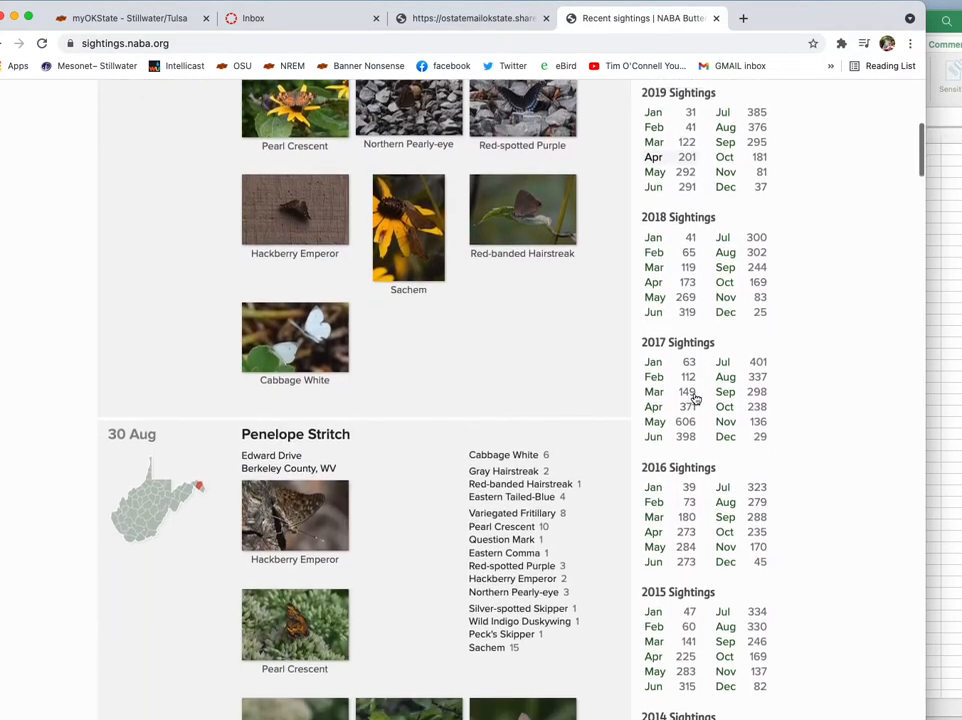
scroll(695, 398, "down", 1)
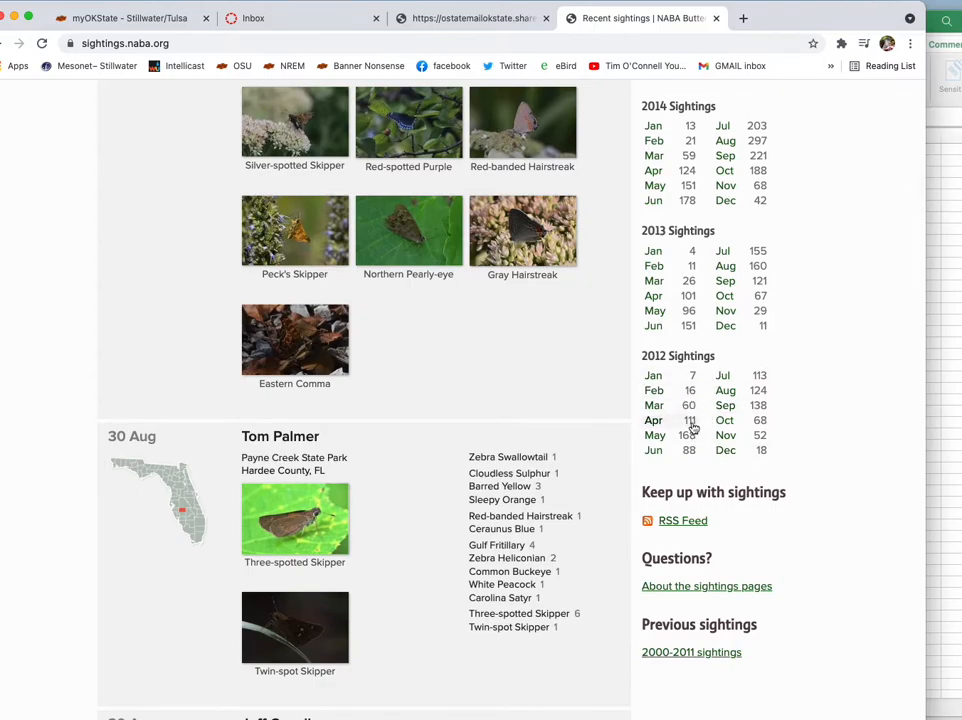
scroll(692, 427, "up", 20)
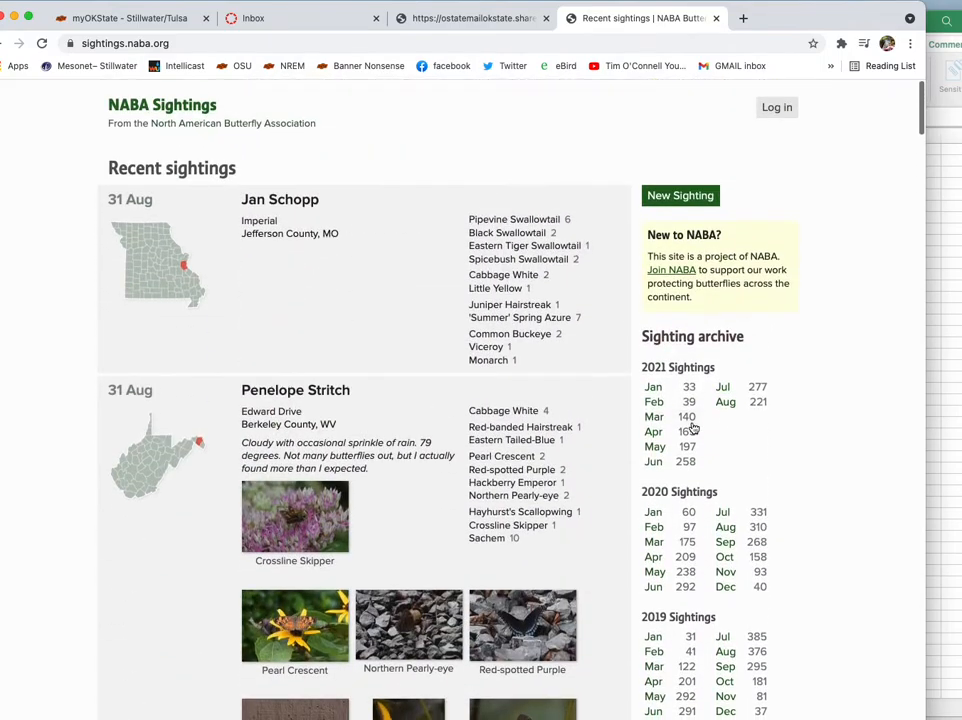
scroll(692, 427, "down", 10)
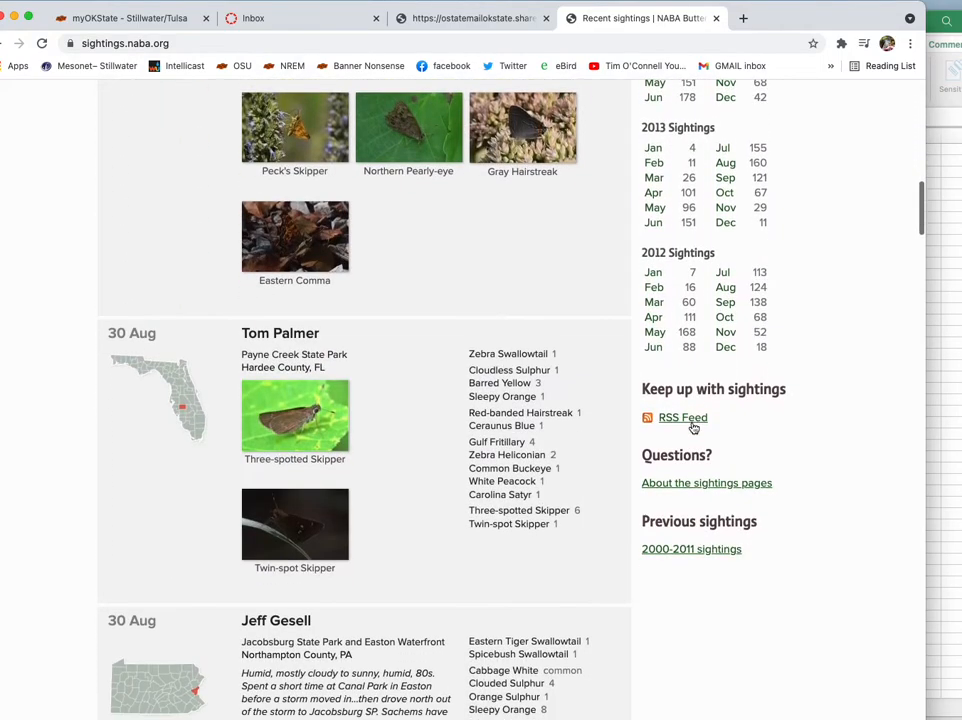
scroll(692, 427, "up", 5)
scroll(692, 427, "down", 6)
scroll(692, 427, "up", 6)
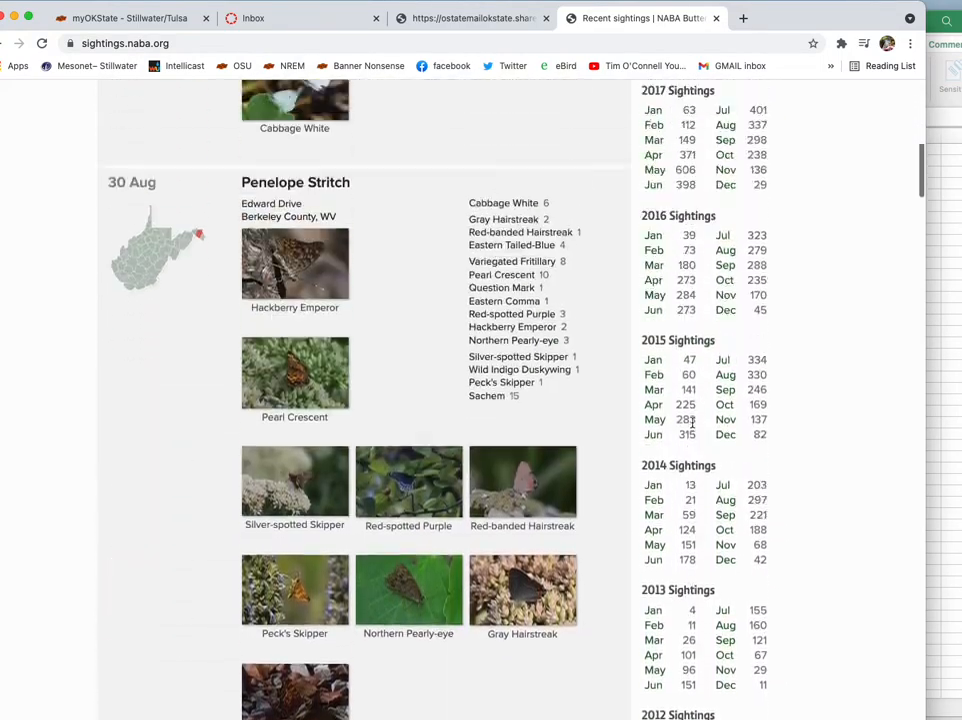
scroll(692, 427, "down", 1)
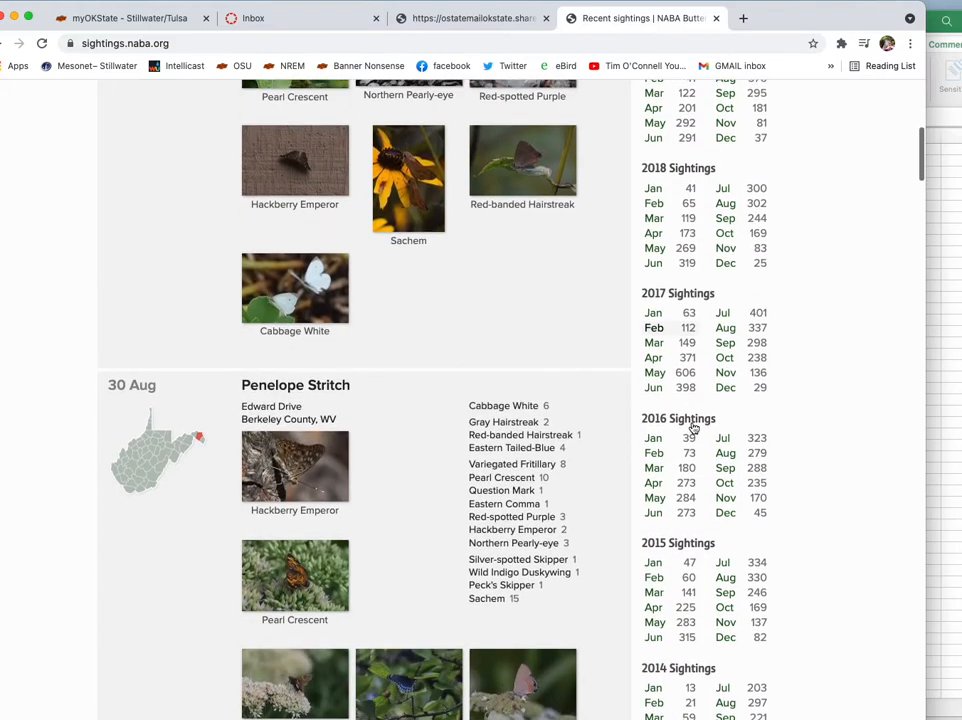
Open the September 2017 sightings and find the 1 September report for Summerville, Dorchester County, SC
left_click(726, 343)
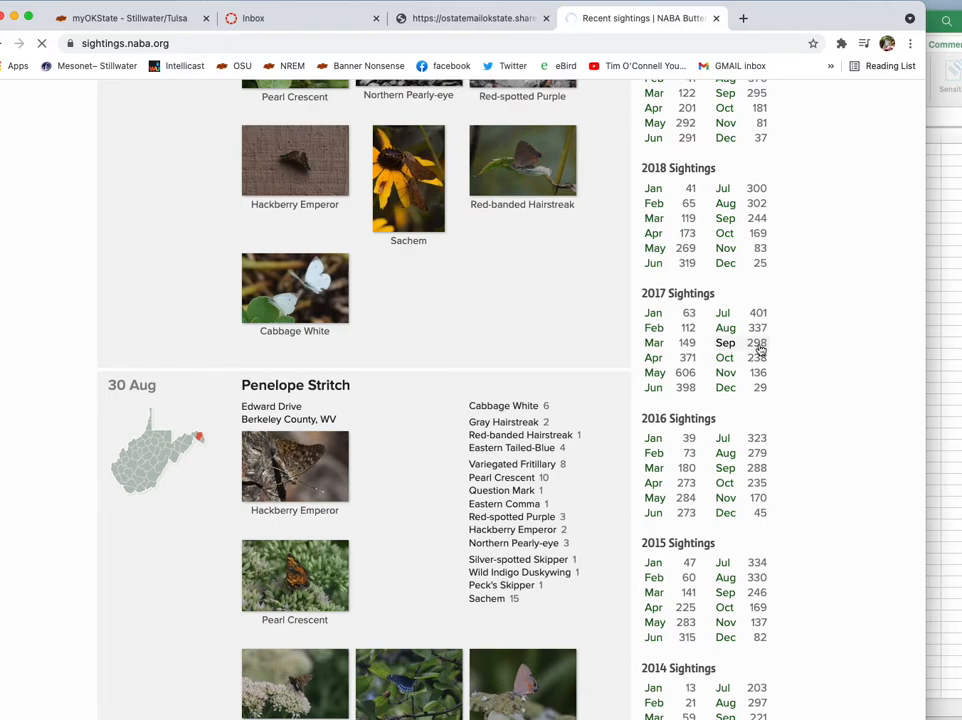
scroll(594, 334, "up", 5)
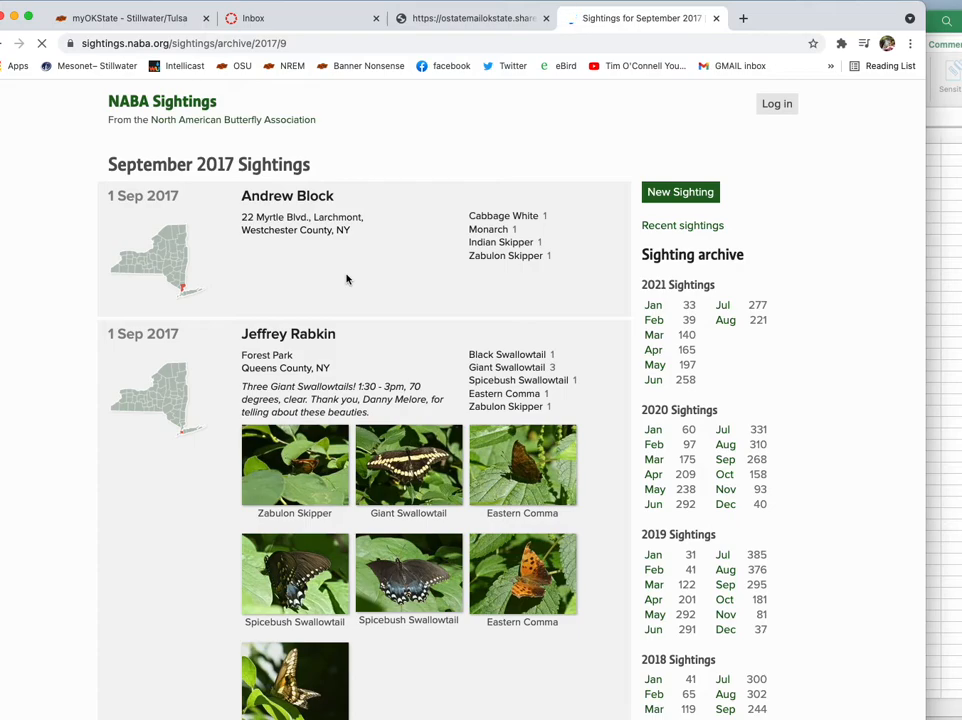
scroll(347, 279, "down", 3)
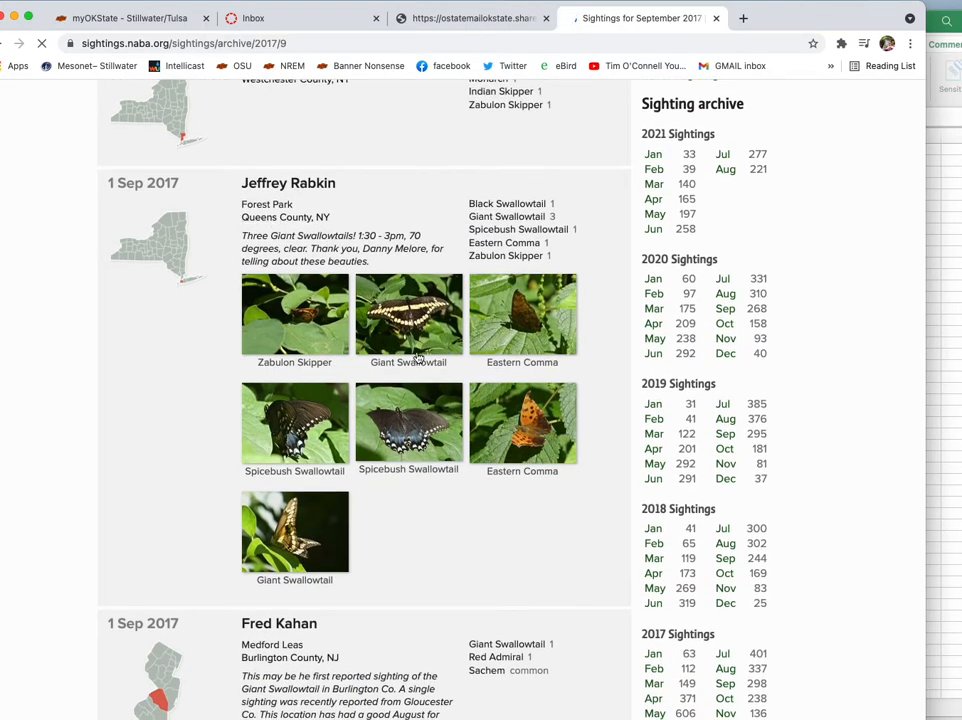
scroll(413, 352, "down", 6)
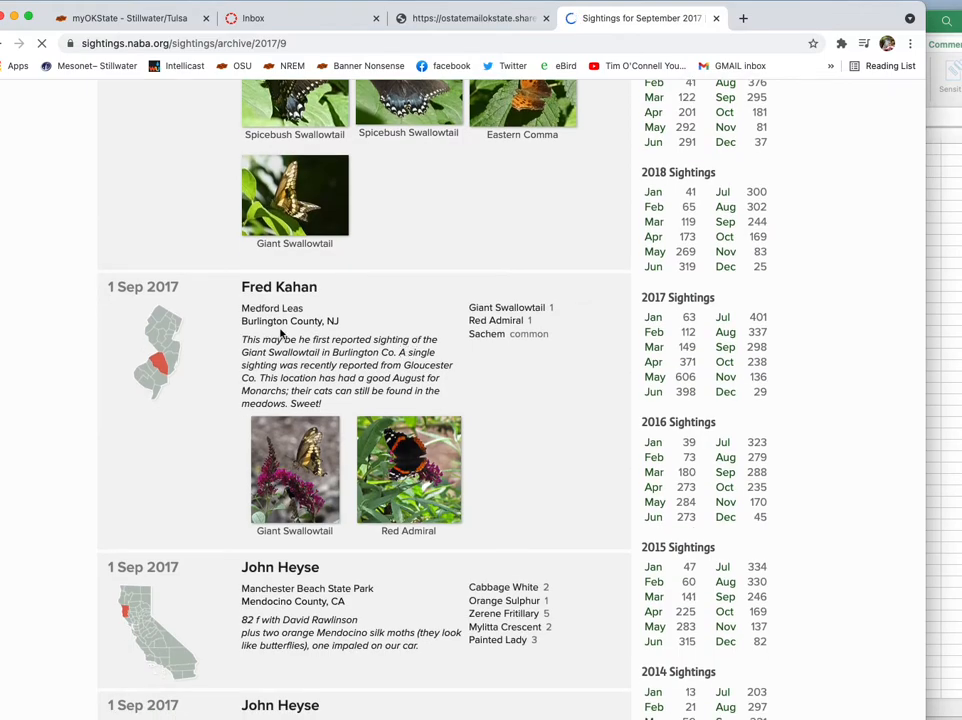
scroll(340, 335, "down", 6)
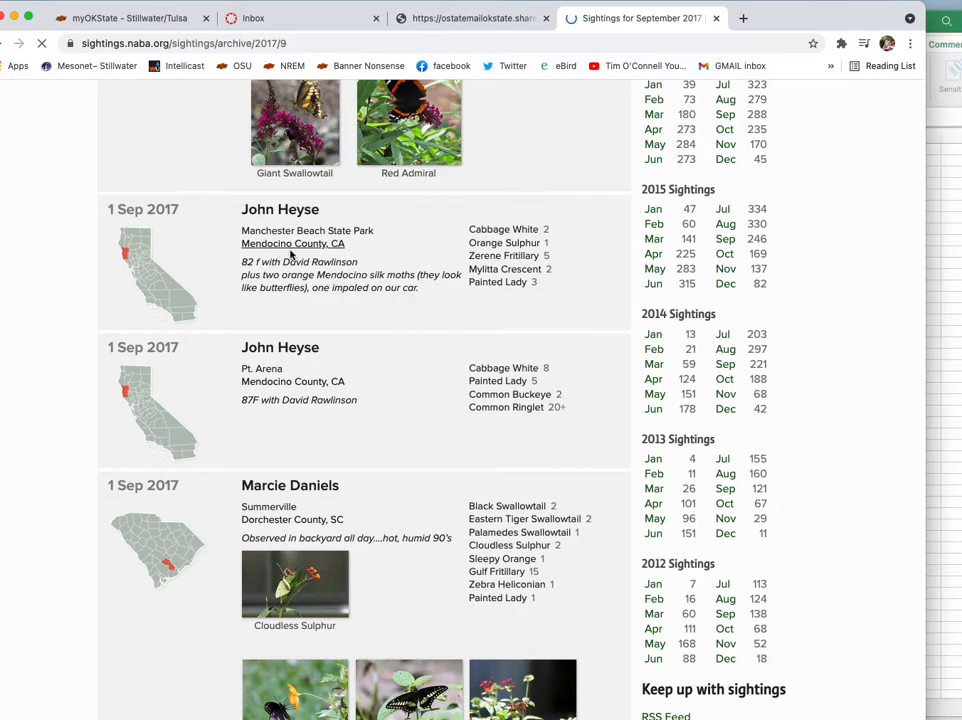
scroll(326, 259, "down", 5)
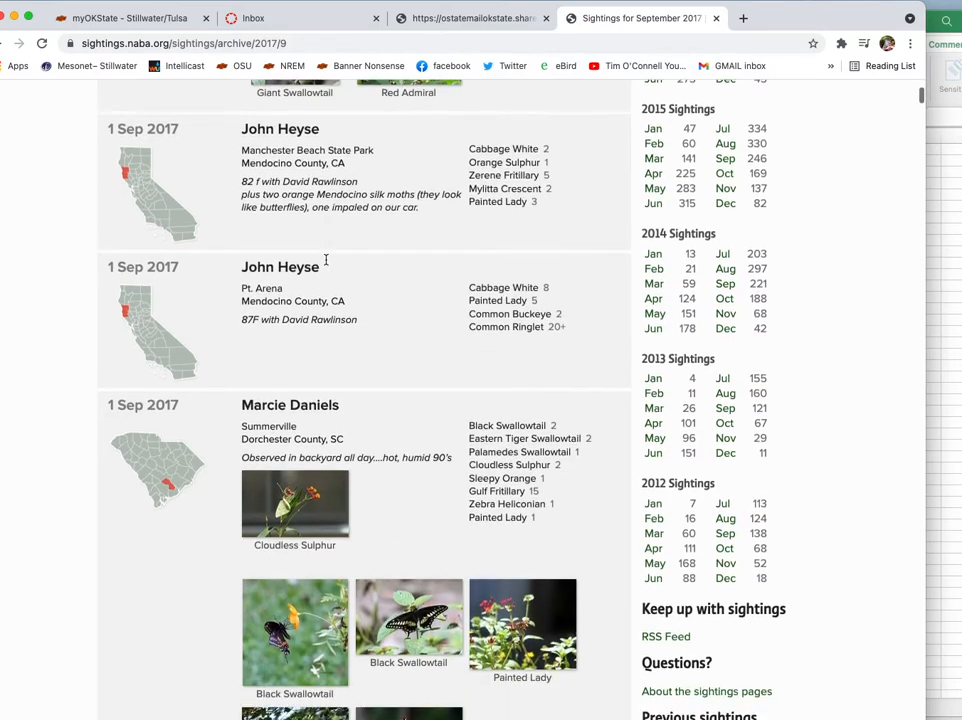
scroll(326, 259, "down", 1)
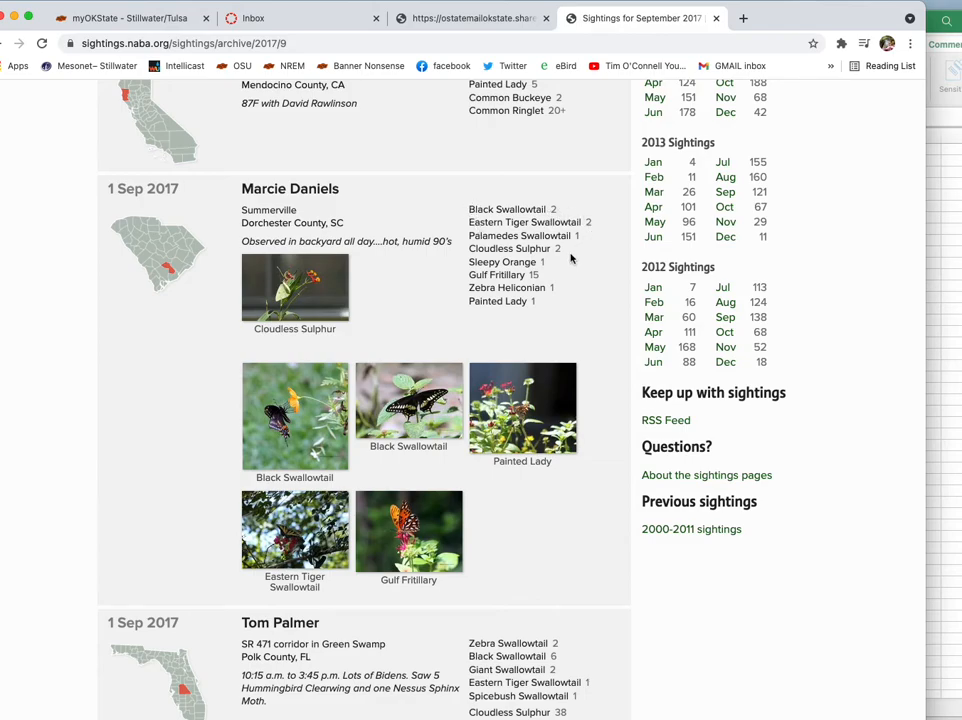
Copy the Summerville report's species list and paste it into the Excel workbook under Species, starting at C2
mouse_move(469, 210)
left_mouse_down()
mouse_move(554, 275)
mouse_move(554, 318)
mouse_move(554, 308)
left_mouse_up()
key("super+c")
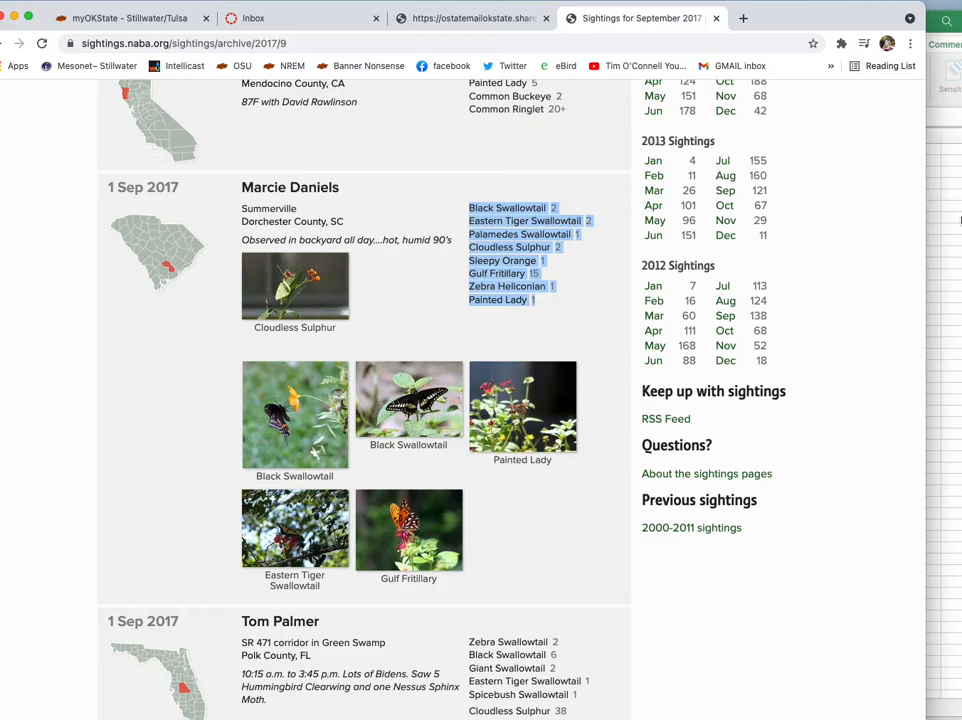
left_click(945, 217)
left_click(181, 162)
key("super+v")
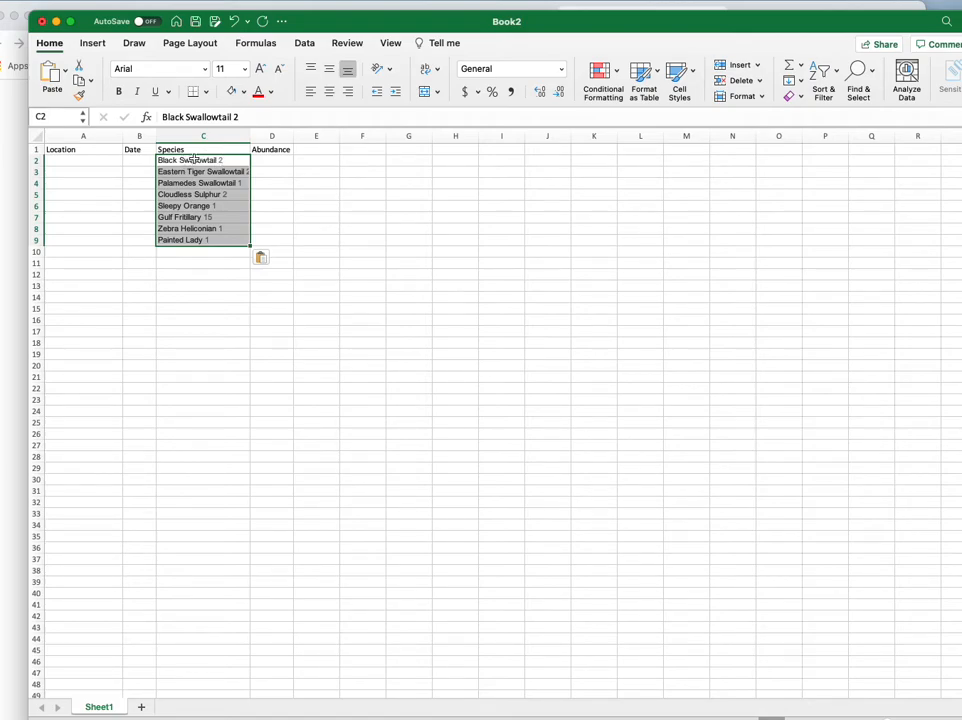
Enter the abundances 2, 2, 1, 2, 1, 15, 1 and 1 in D2 through D9 beside the pasted species
left_click(265, 161)
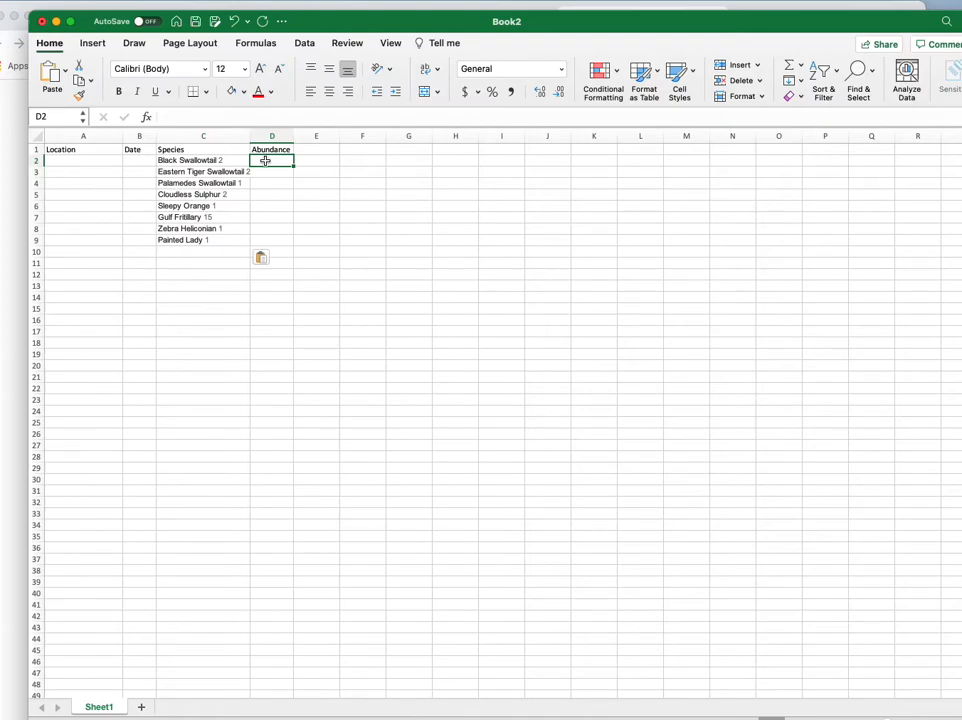
type("2")
key("Return")
type("2")
key("Return")
type("1")
key("Return")
type("2")
key("Return")
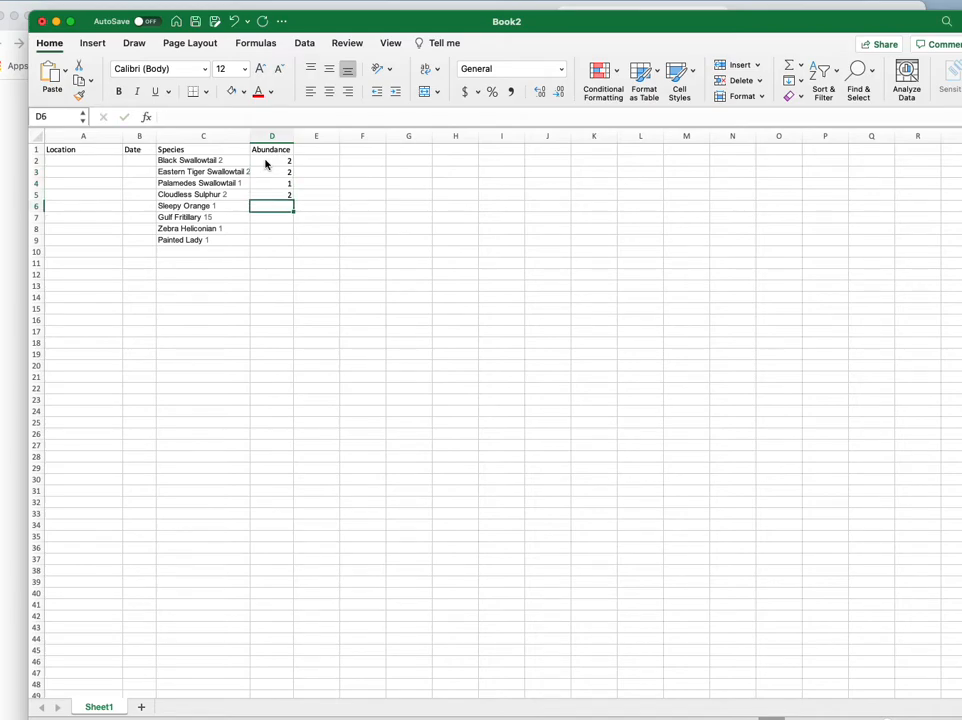
type("1")
key("Return")
type("15")
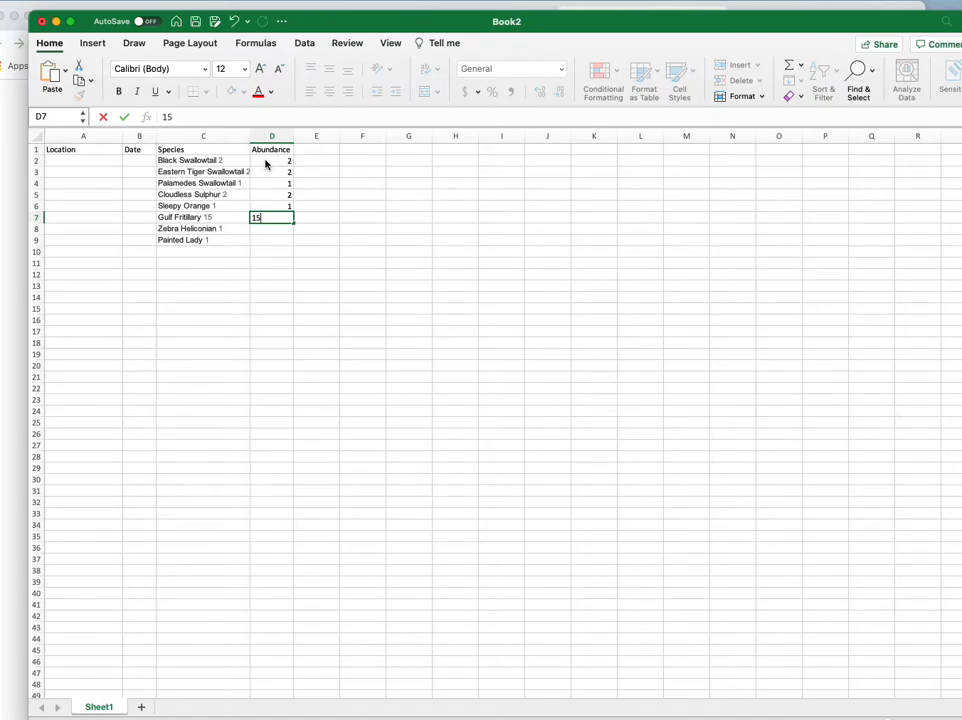
key("Return")
type("1")
key("Return")
type("1")
key("Return")
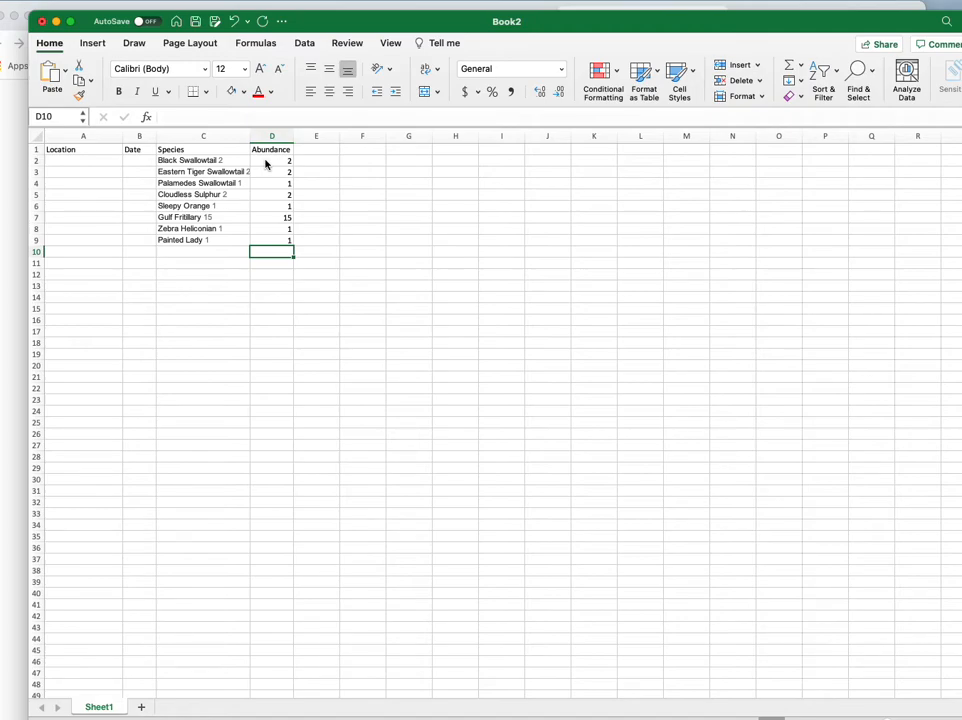
Enter "Summerville, SC" as the location in A2
left_click(59, 161)
type("S")
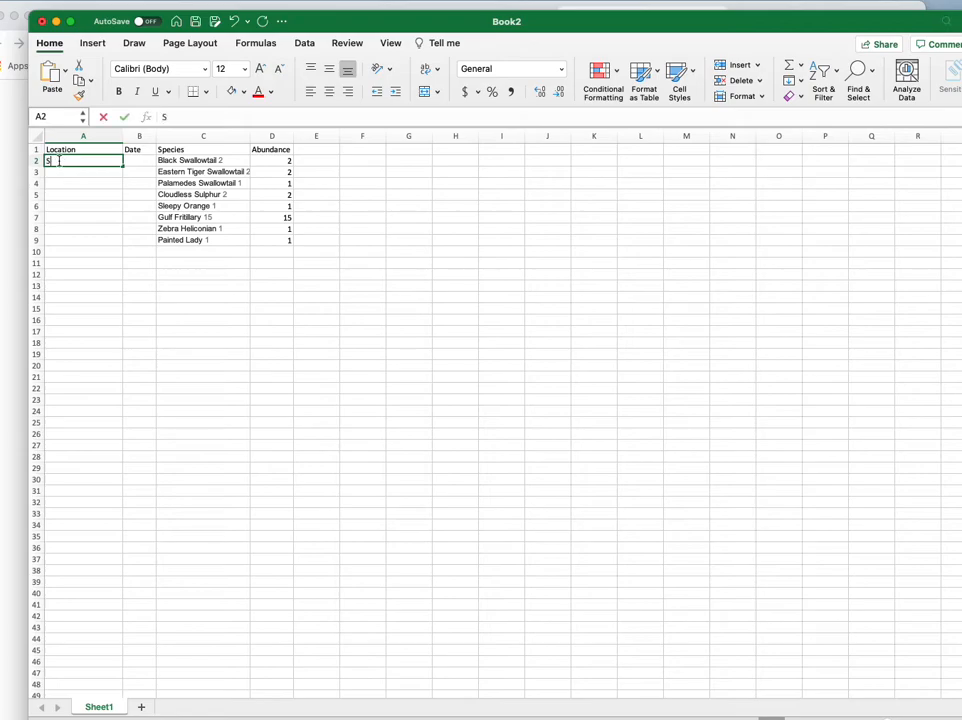
type("ummerville, SC")
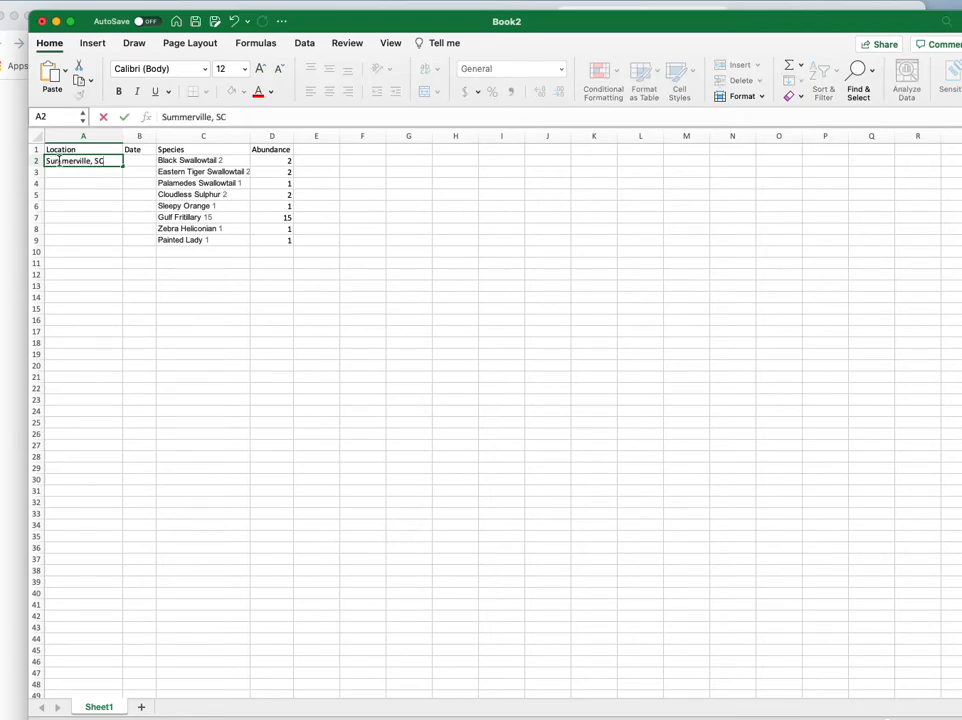
key("Return")
Check the Summerville report's date on the sightings page and enter 9/1/2017 as the date in B2
left_click(138, 161)
left_click(17, 135)
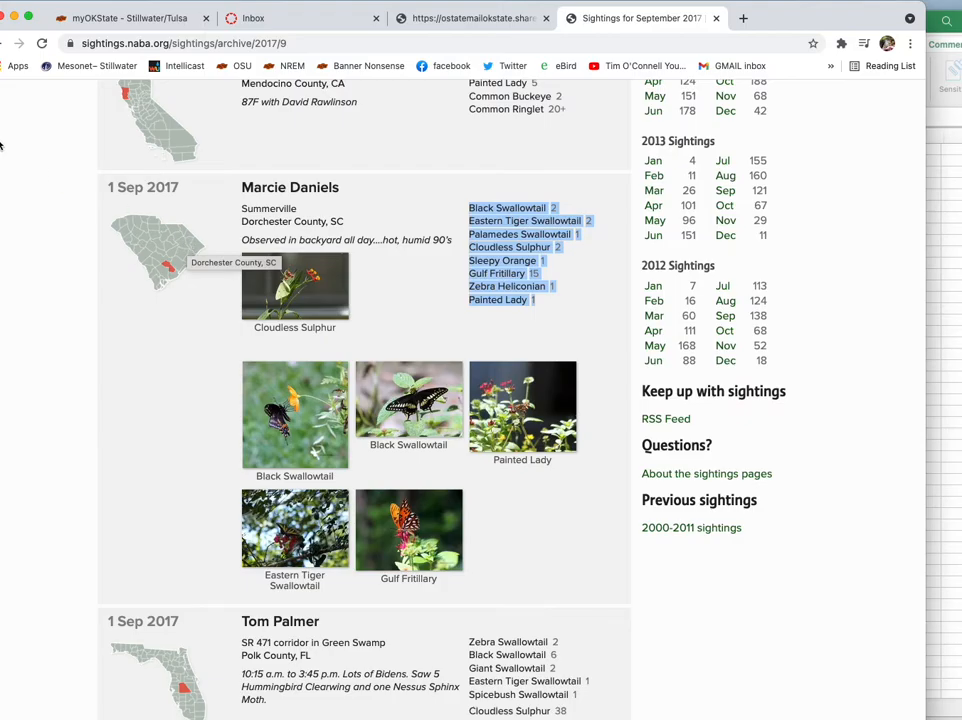
left_click(951, 180)
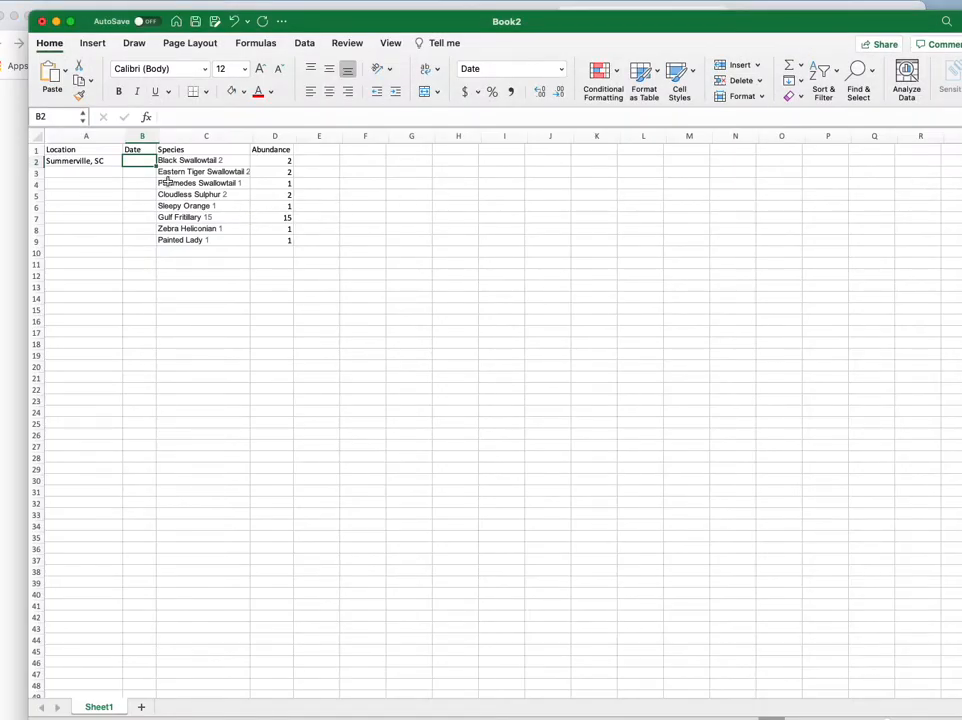
type("9/1/2017")
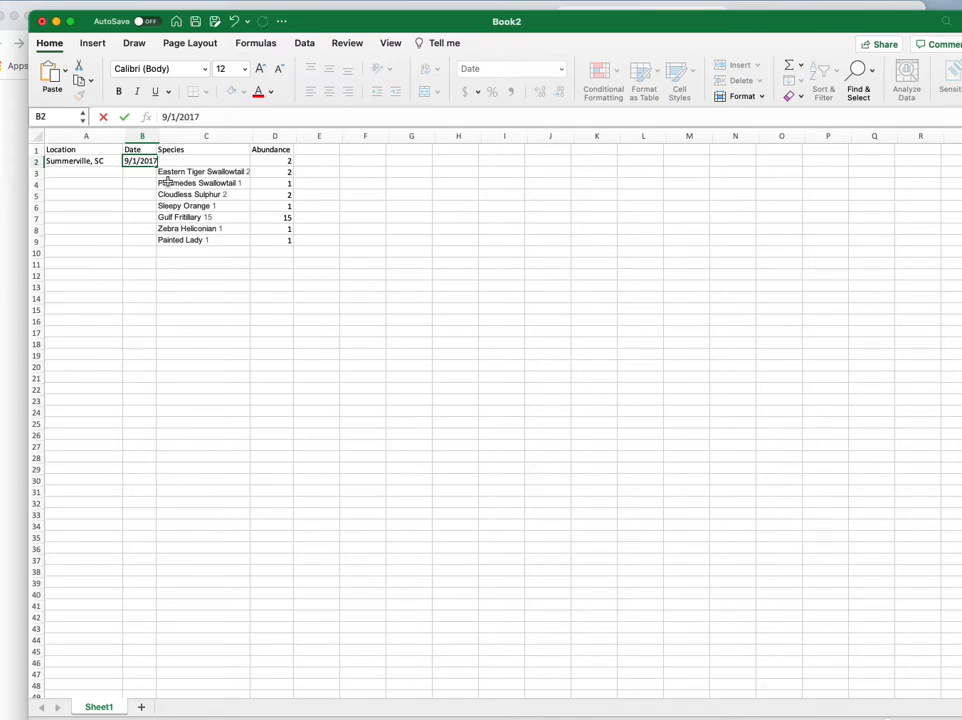
key("Return")
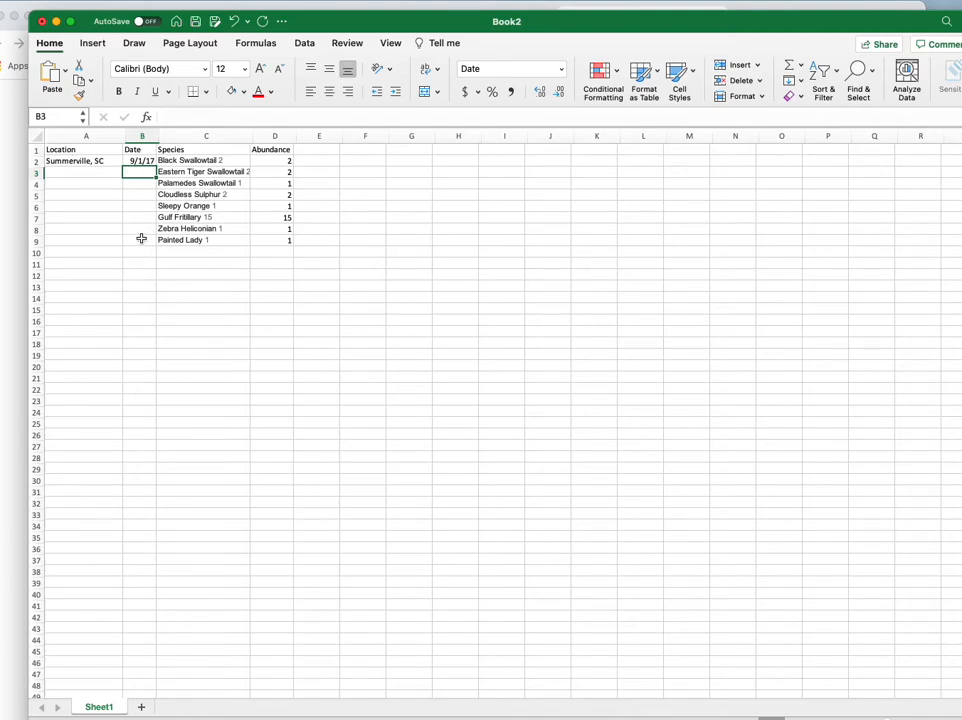
Fill the location and date from A2:B2 down through row 9 with AutoFill
left_click(79, 161)
left_click_drag(126, 162, 137, 163)
scroll(137, 163, "down", 1)
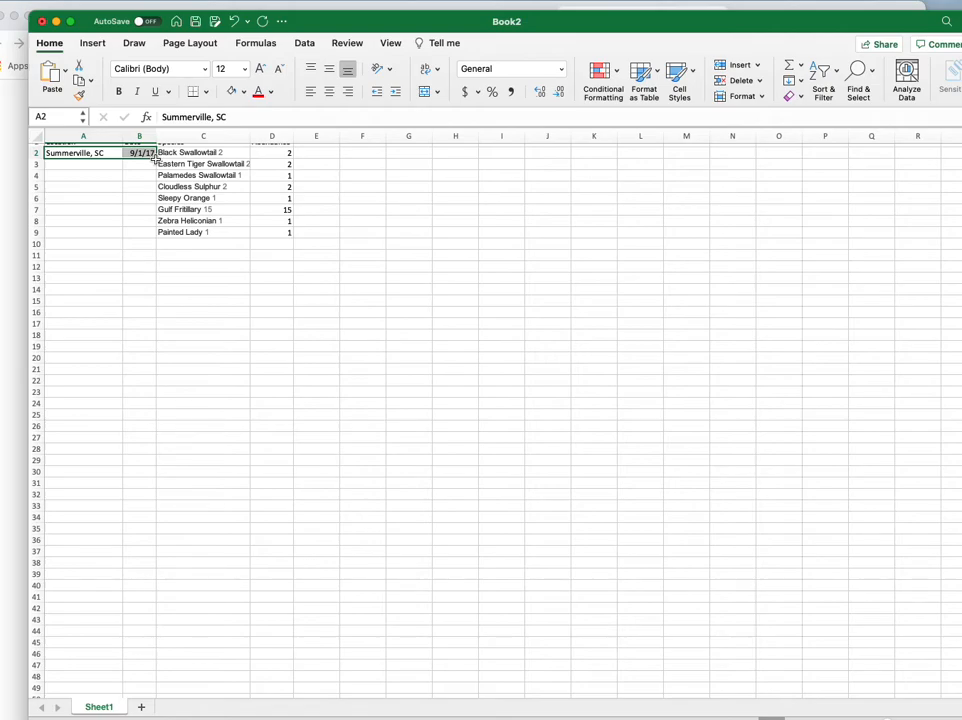
left_click_drag(155, 158, 152, 233)
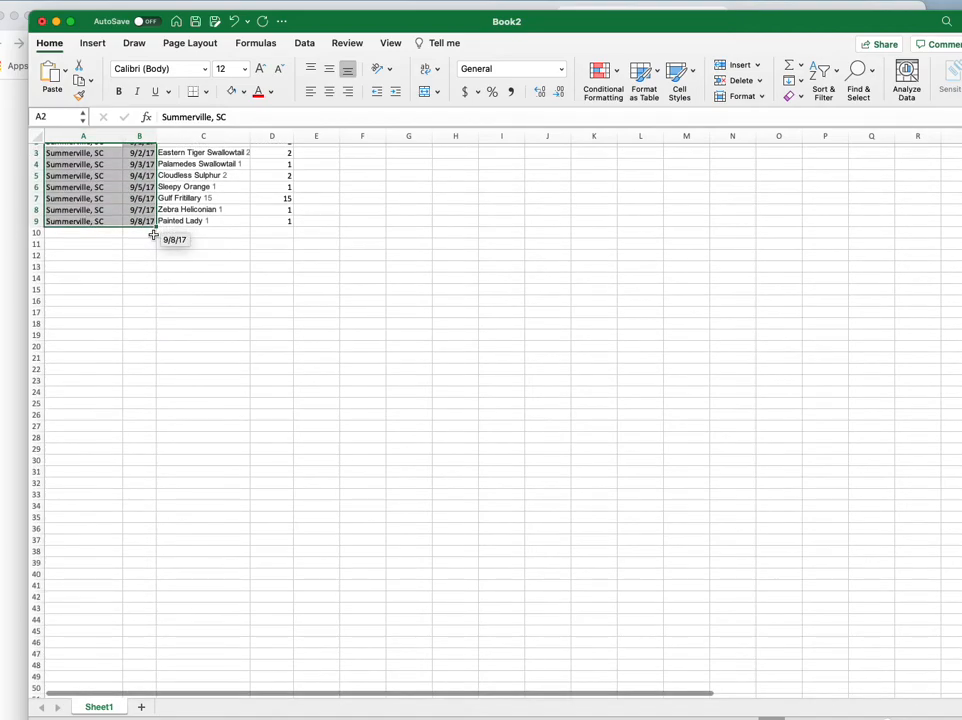
scroll(185, 272, "up", 2)
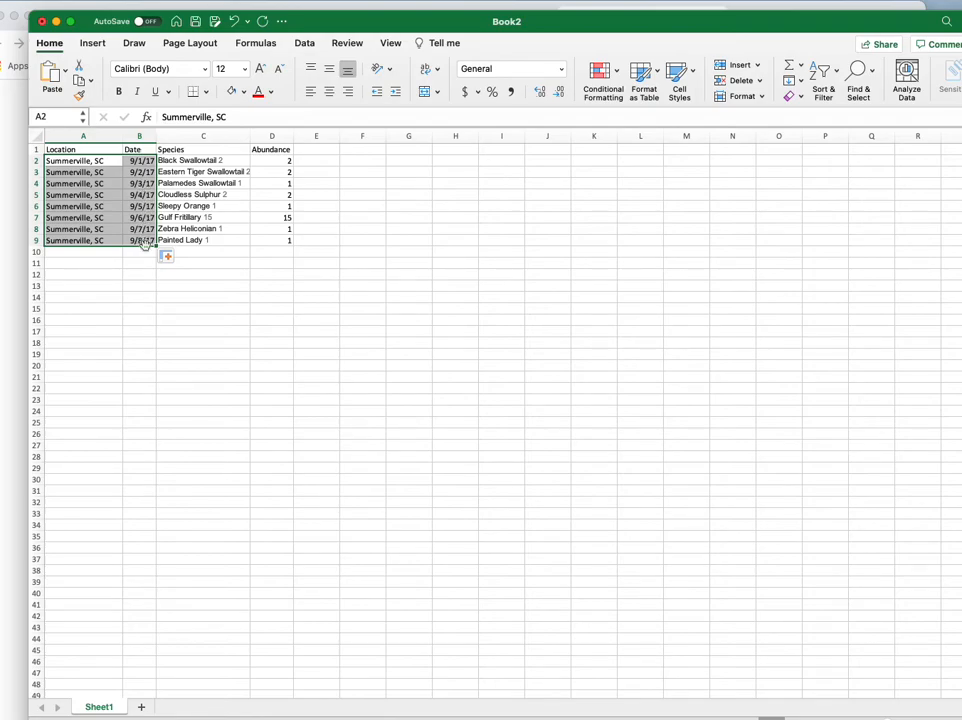
Copy the location and date in A2:B2 and paste them over A3:B3
left_click_drag(55, 160, 139, 160)
scroll(139, 160, "down", 1)
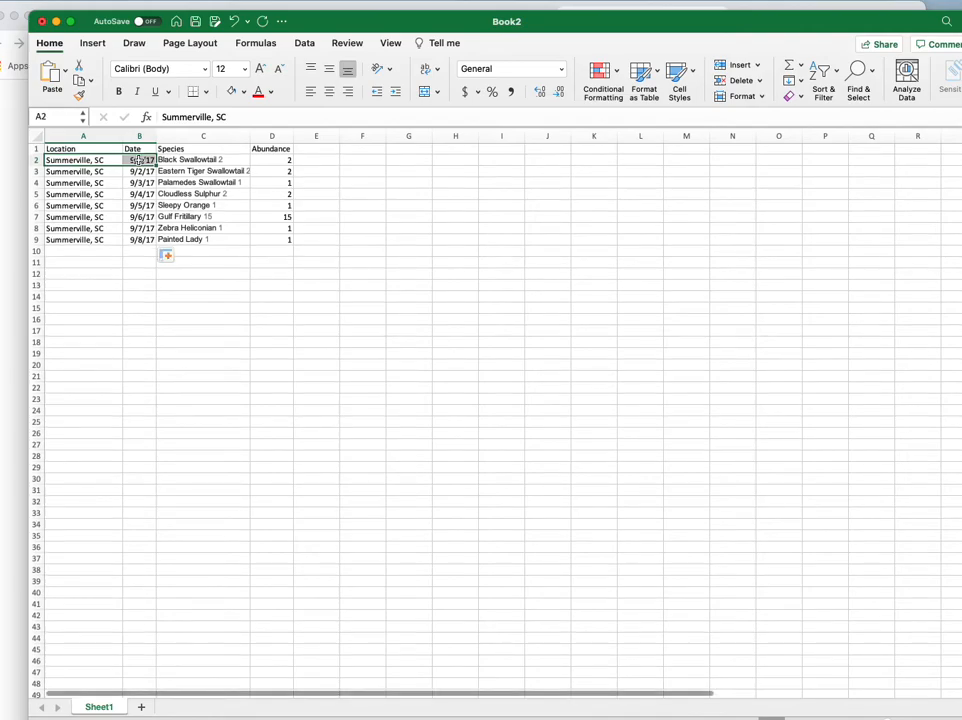
key("cmd+c")
scroll(130, 165, "right", 2)
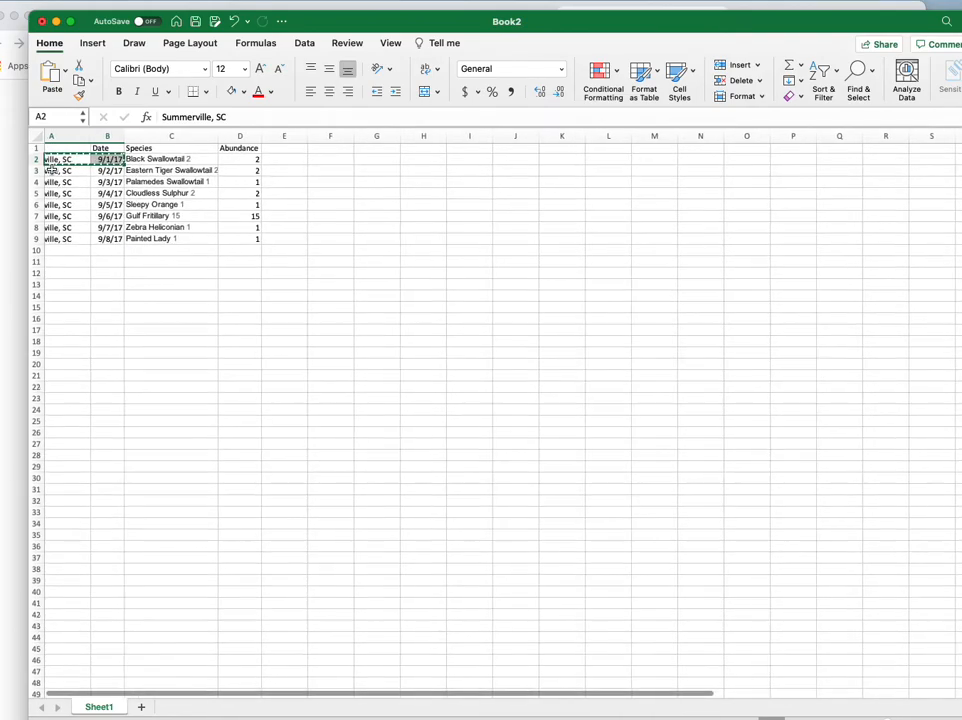
left_click(50, 170)
key("super+v")
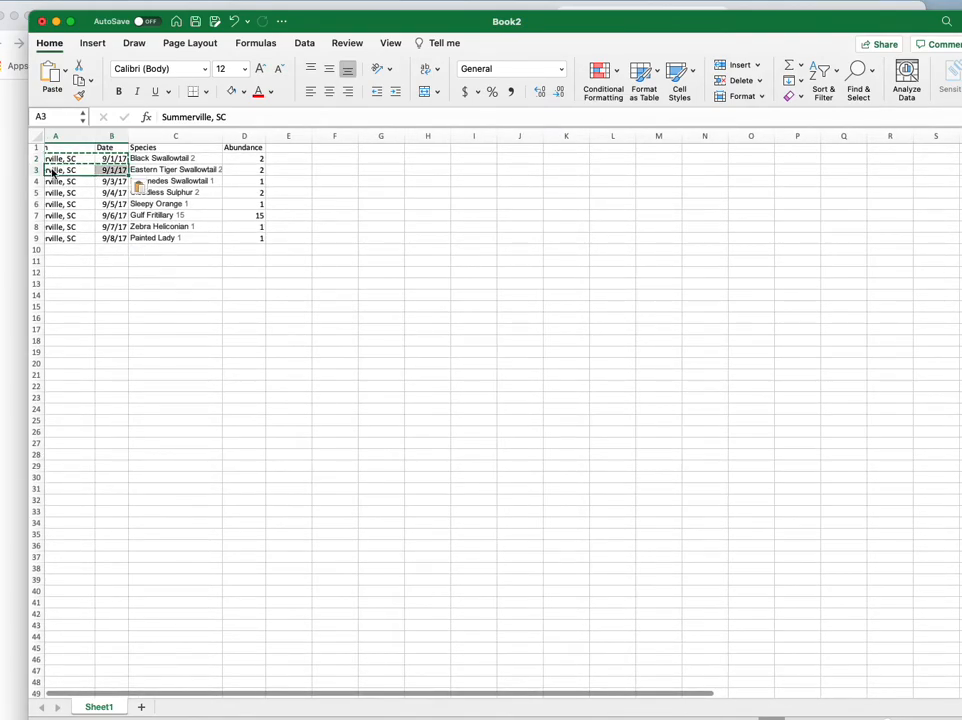
left_click(107, 274)
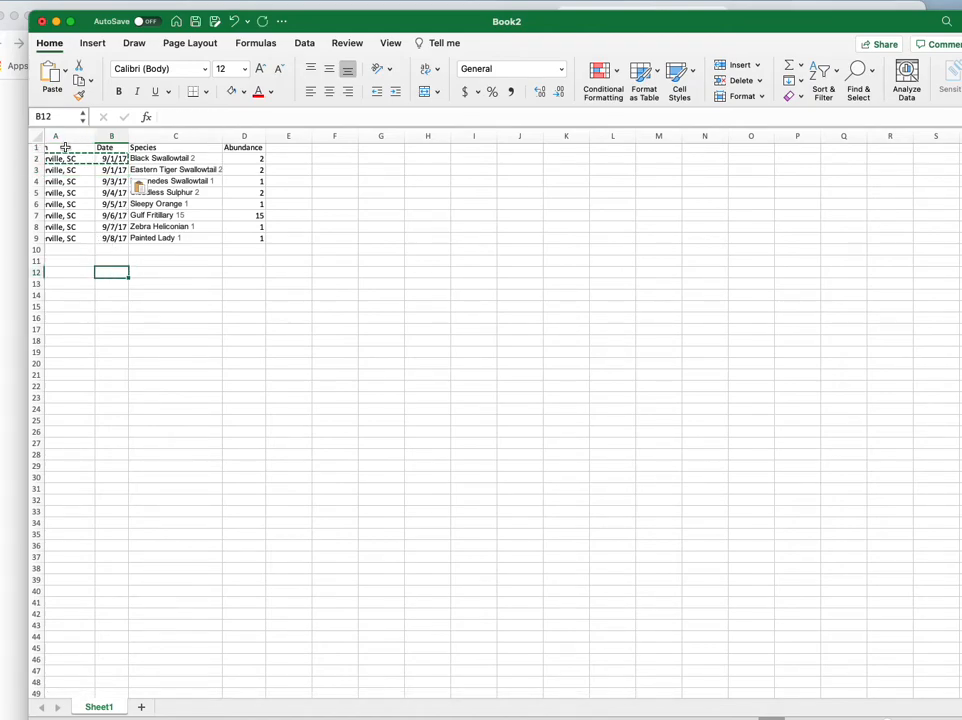
Fill the matching locations and dates in A2:B3 down through row 9 so every row is dated 9/1/17
left_click_drag(65, 158, 148, 168)
scroll(148, 168, "down", 1)
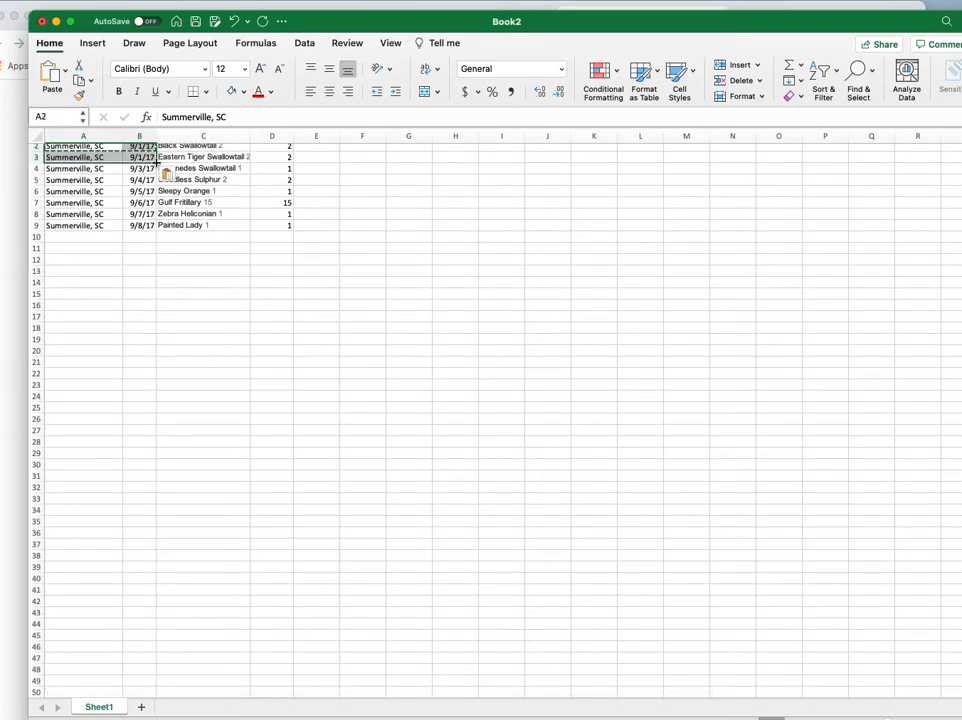
left_click_drag(156, 163, 157, 229)
scroll(157, 229, "down", 2)
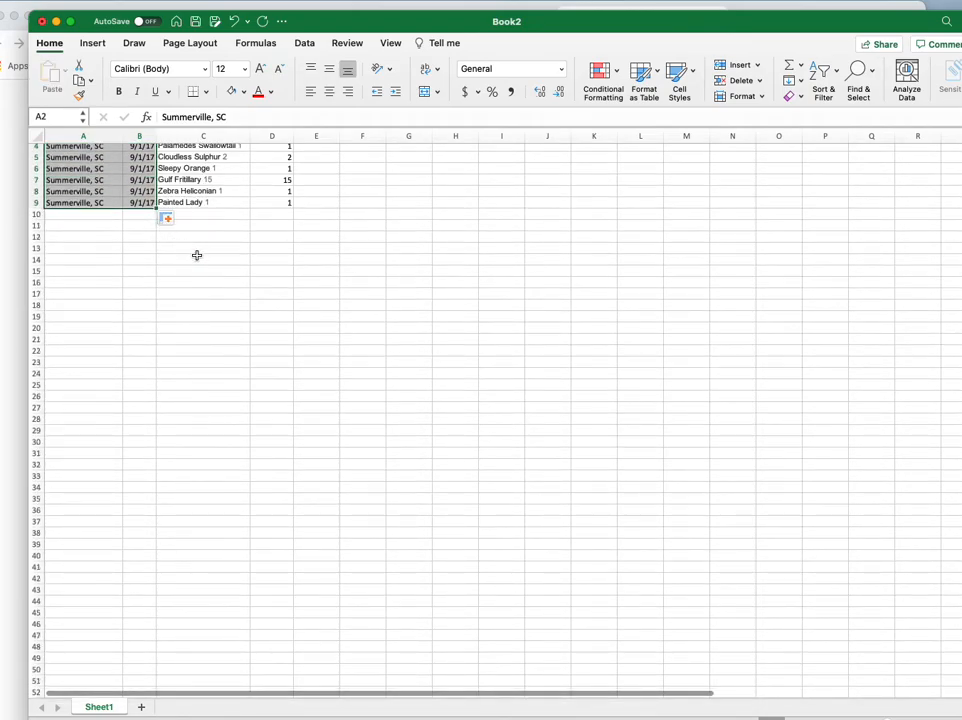
scroll(220, 273, "up", 3)
left_click(220, 273)
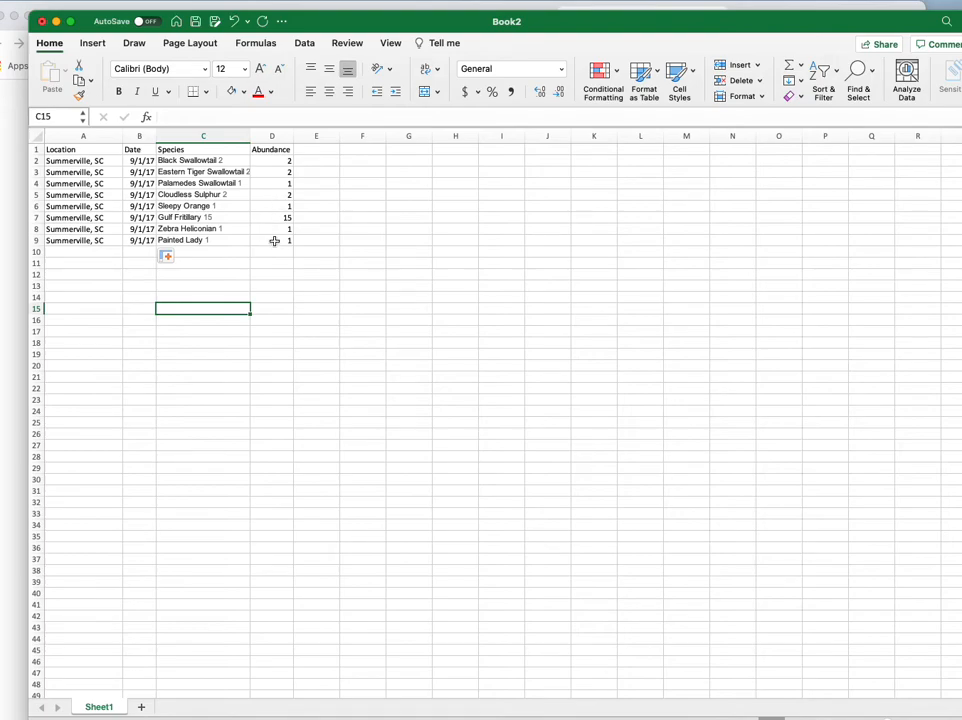
Sort the table in A1:D9, treating the first row as headers, by Abundance from Largest to Smallest
left_click_drag(62, 150, 267, 240)
scroll(267, 240, "down", 1)
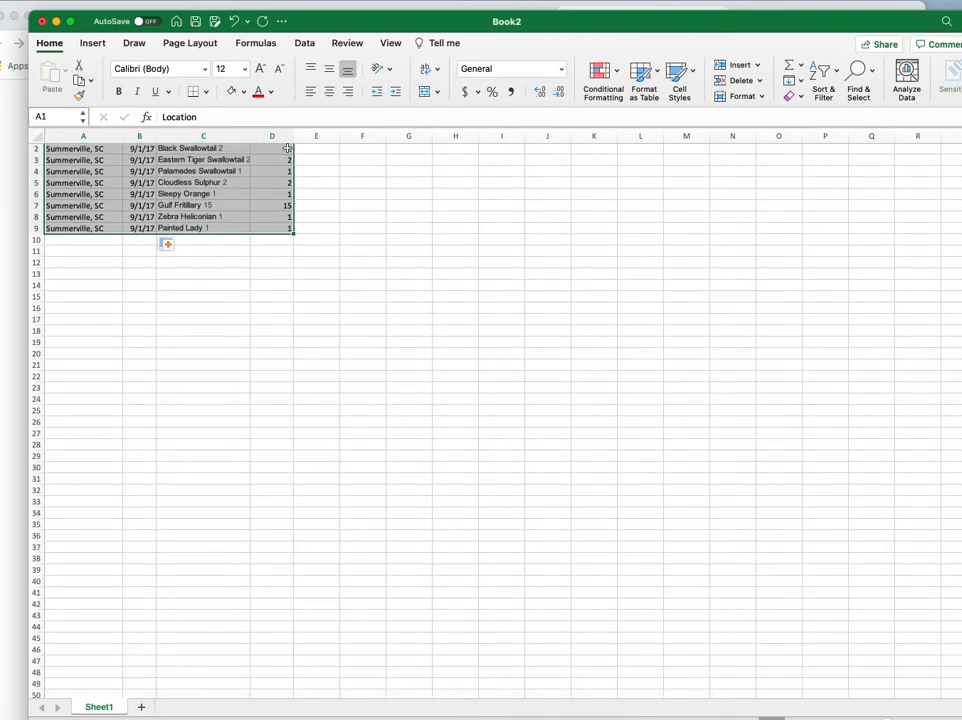
left_click(259, 1)
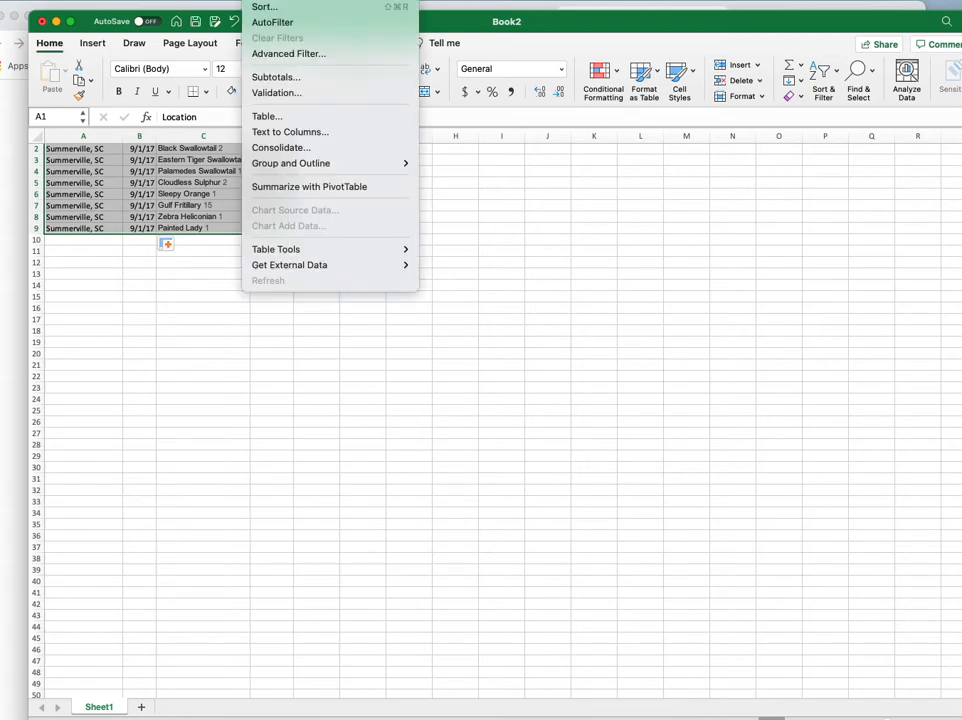
left_click(266, 9)
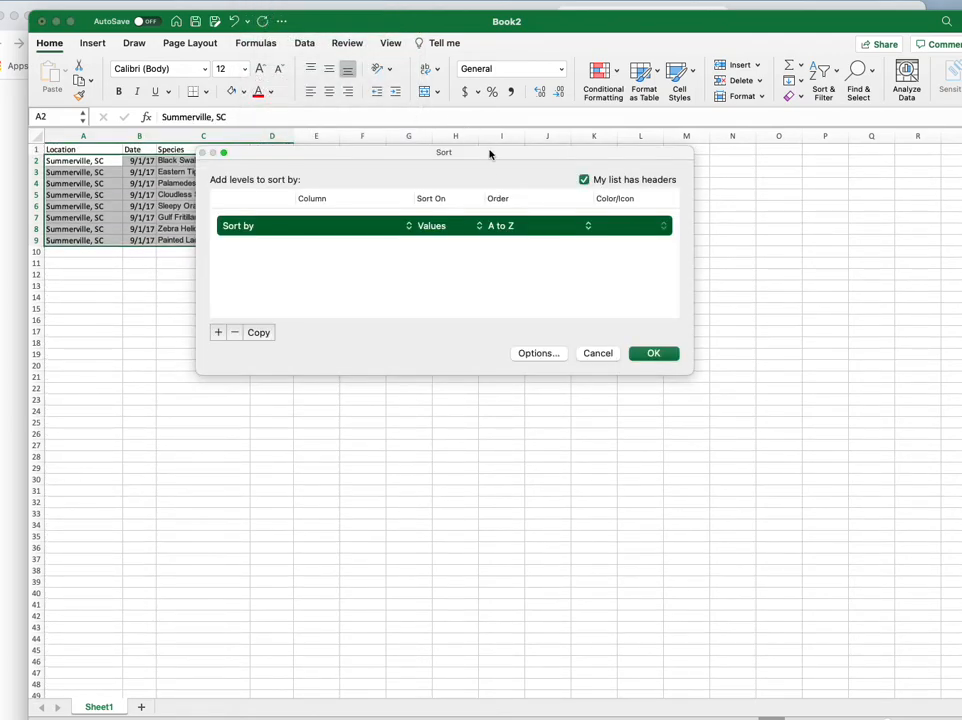
left_click_drag(673, 143, 619, 144)
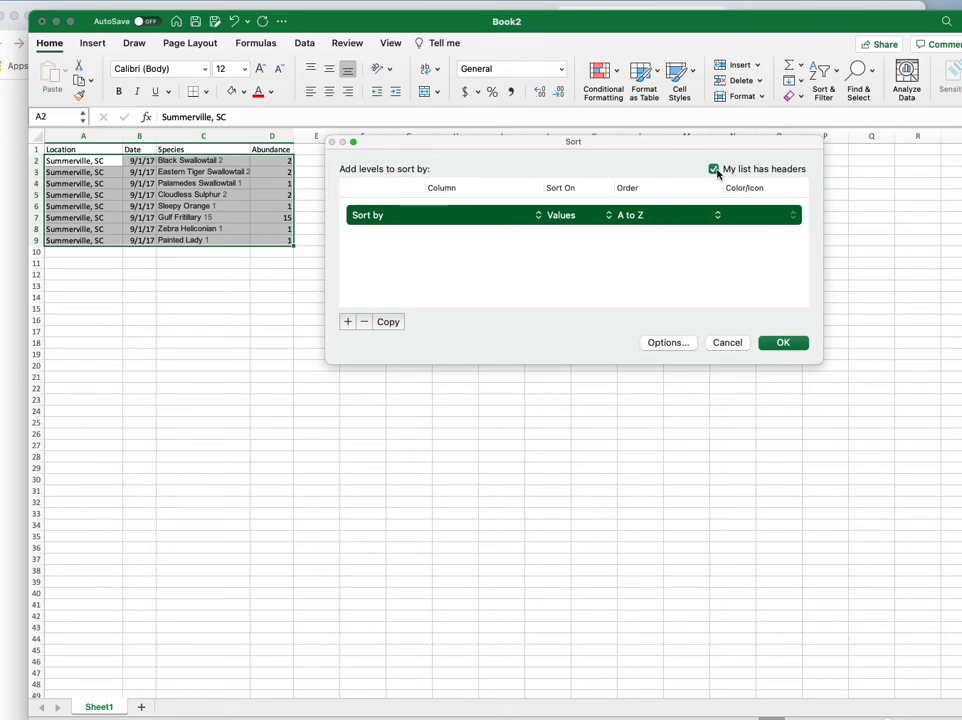
left_click(537, 215)
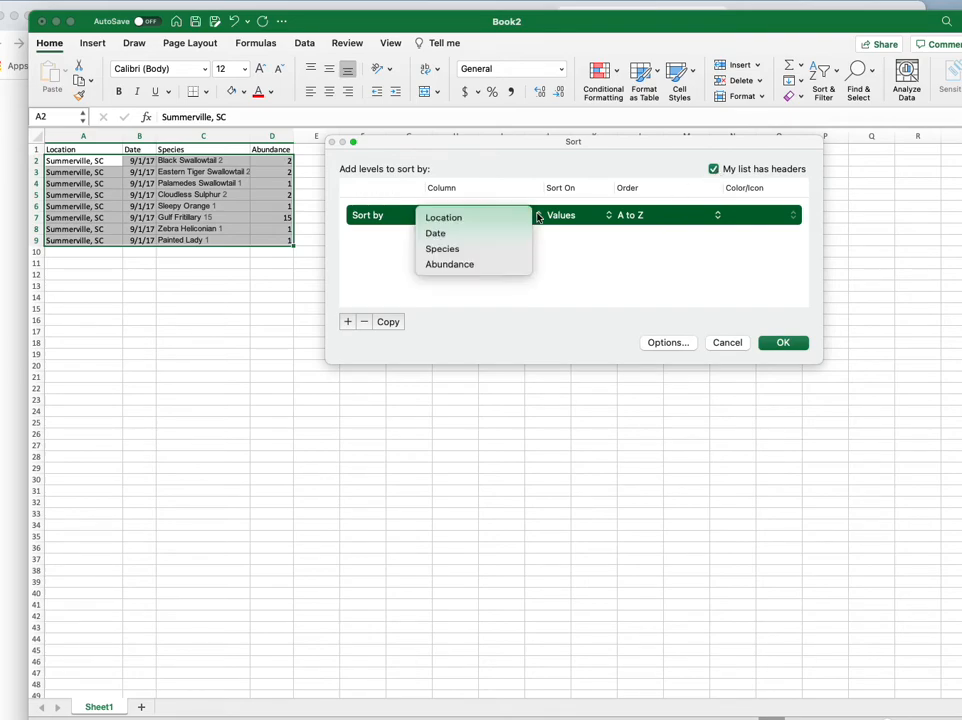
left_click(495, 266)
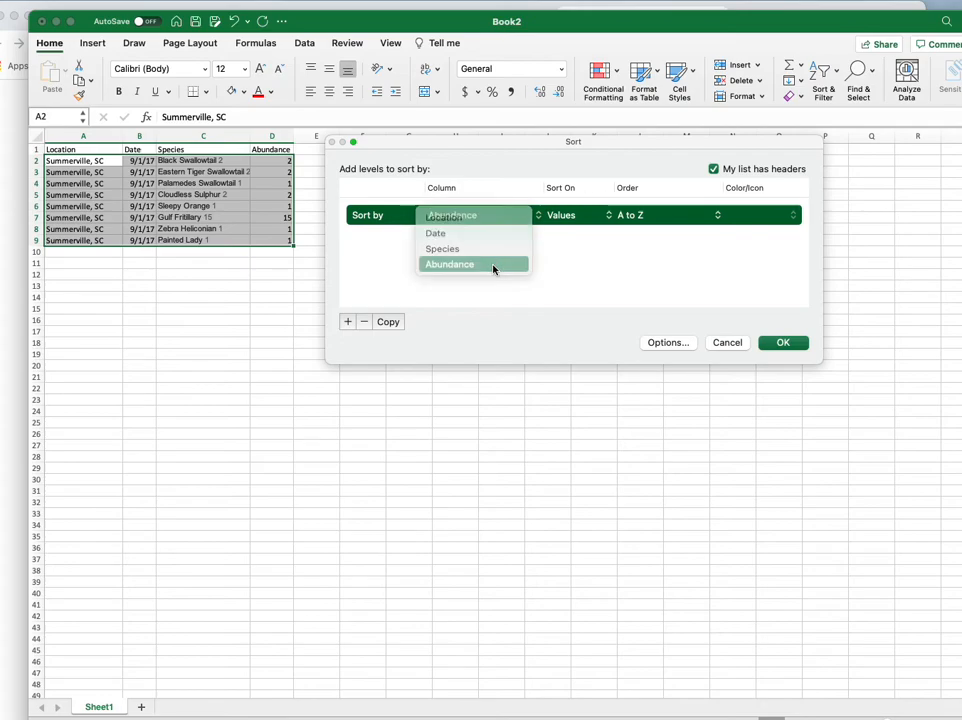
left_click(716, 215)
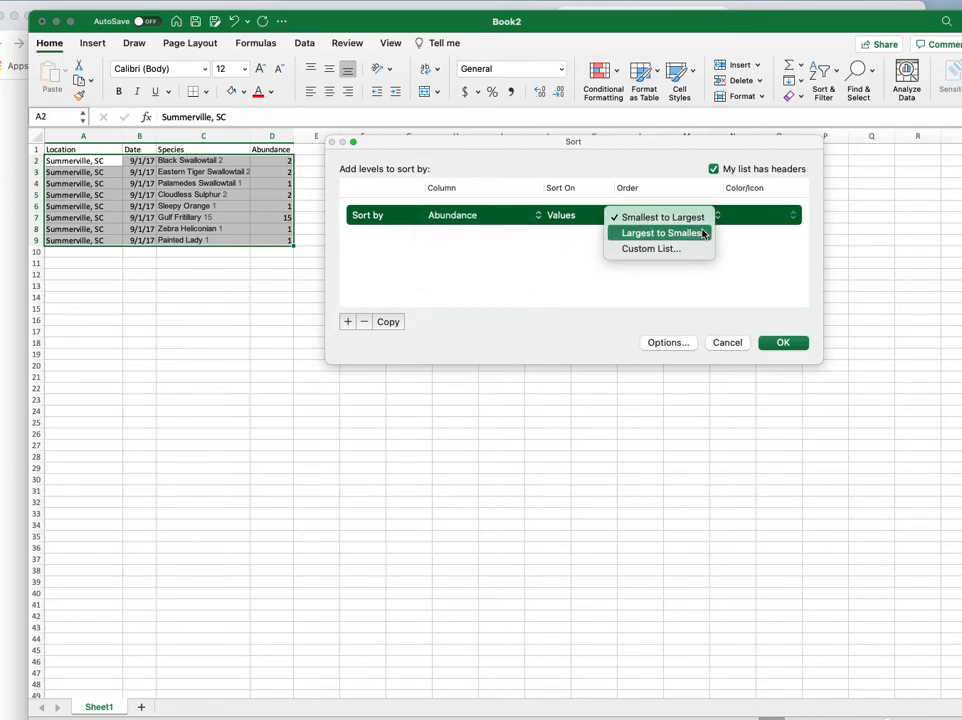
left_click(698, 233)
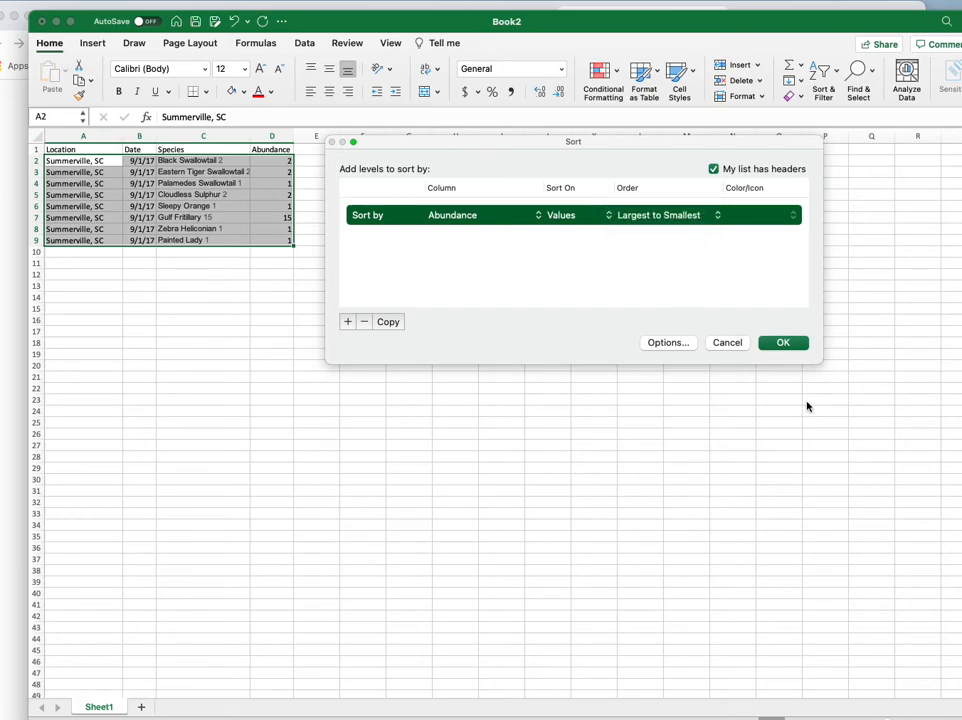
left_click(785, 343)
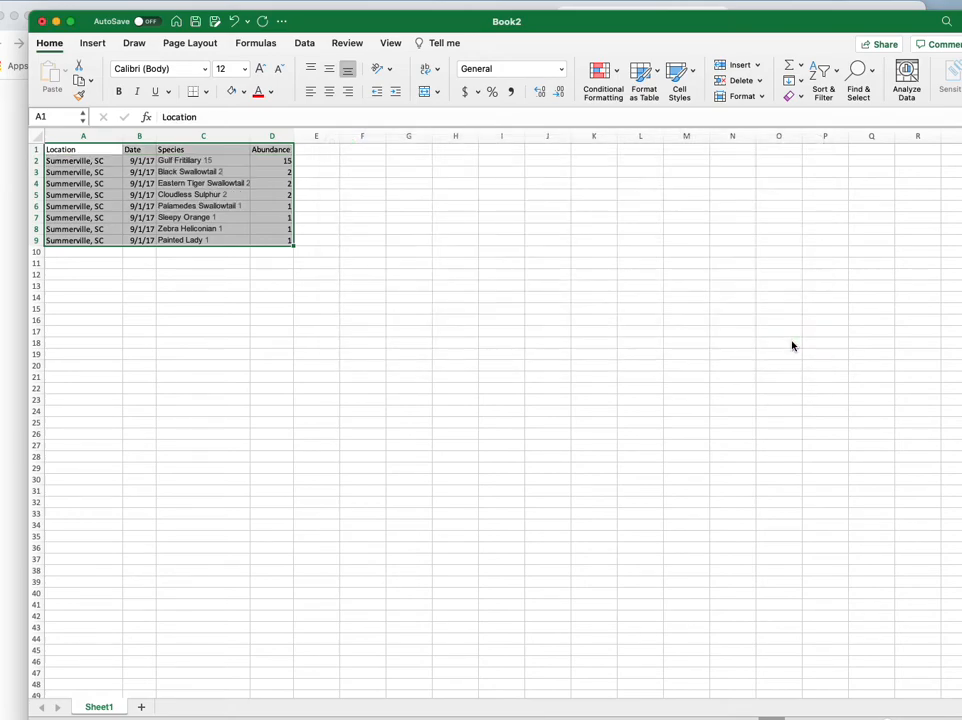
left_click(187, 282)
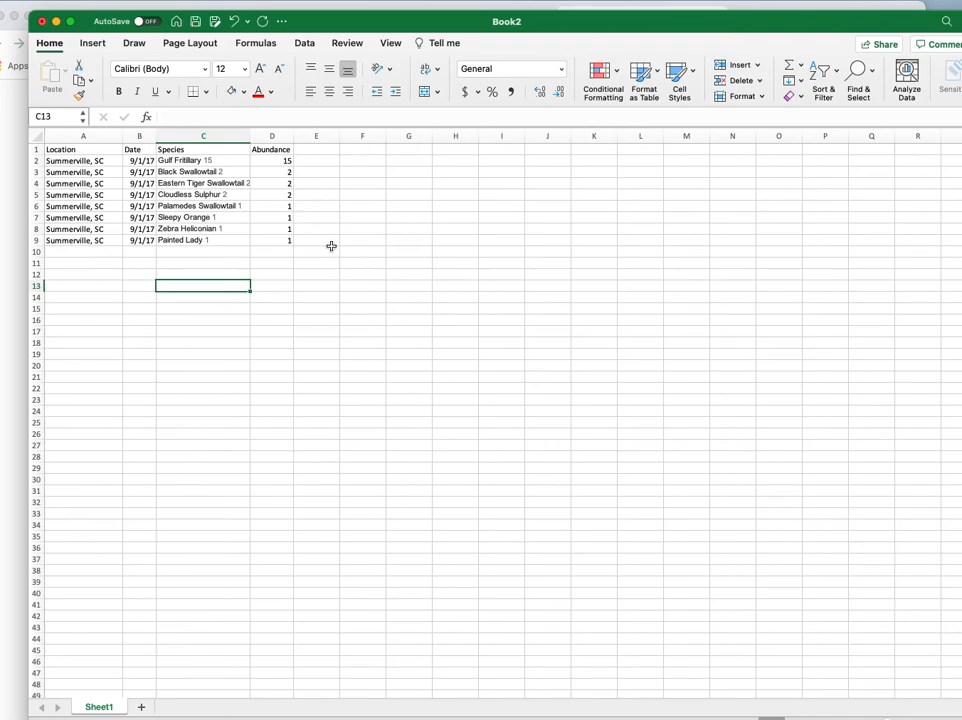
AutoFit the width of all columns in the sheet to their contents
left_click(38, 136)
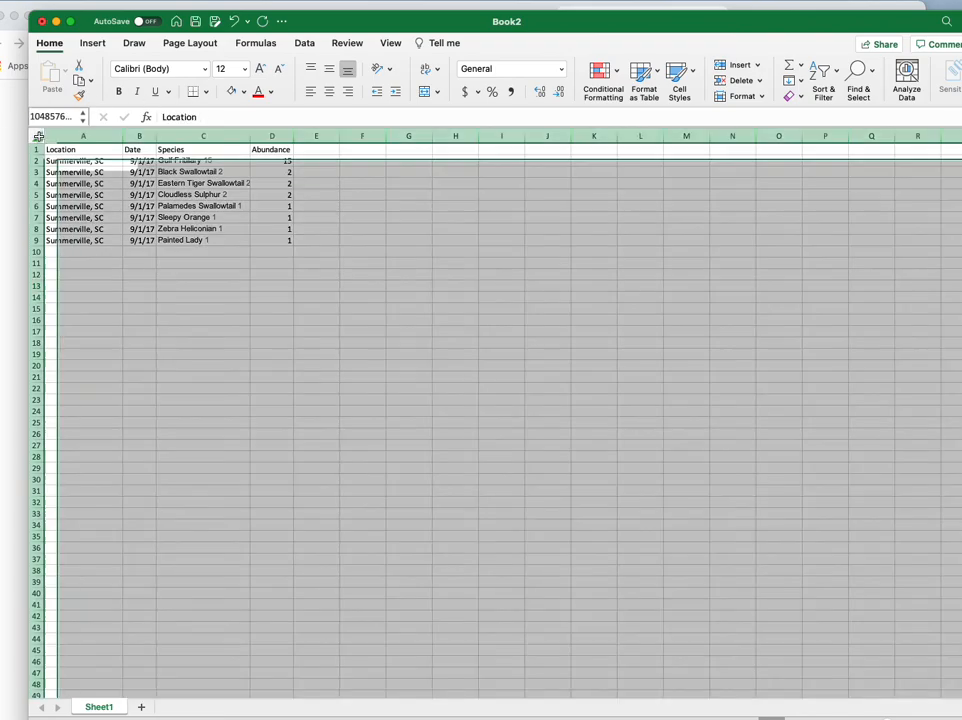
double_click(122, 136)
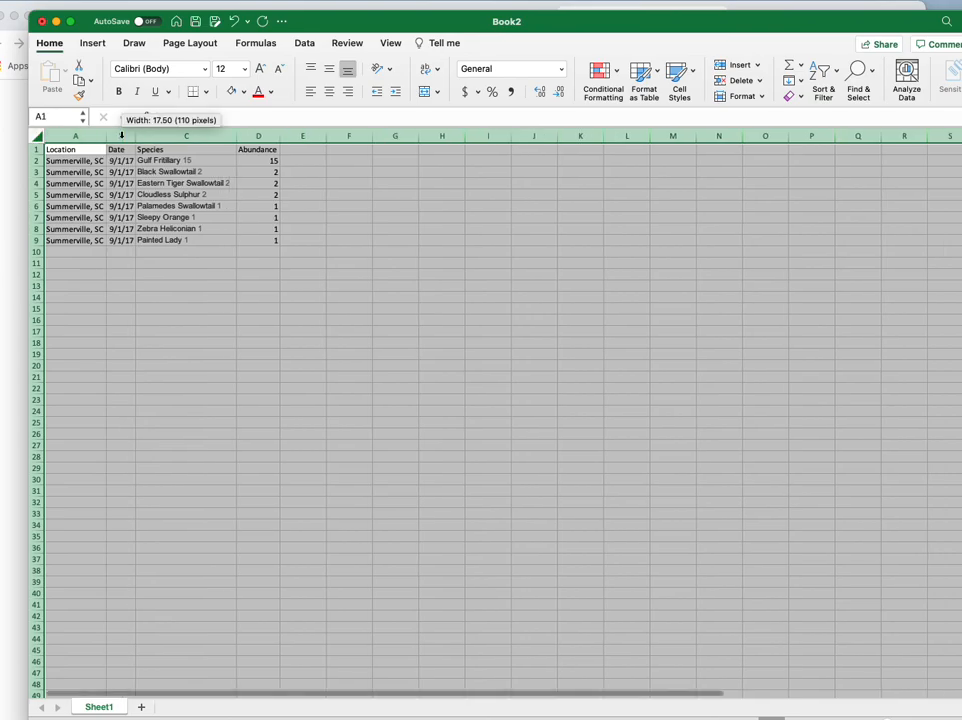
left_click(211, 284)
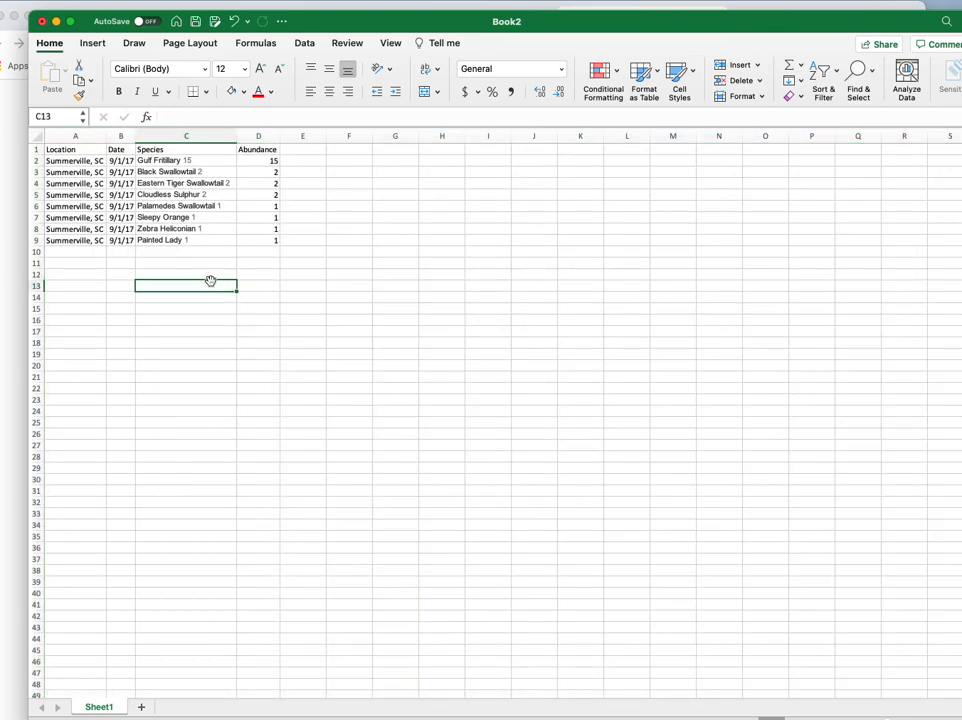